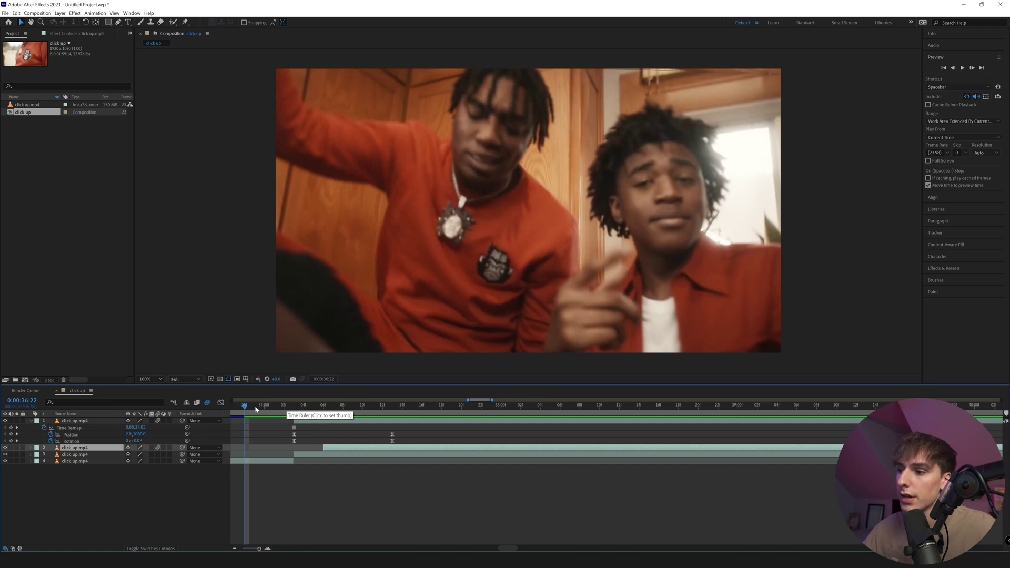
# - Play and scrub through the finished falling-frame transition around the cut at 0:00:37:03
pyautogui.press('space')
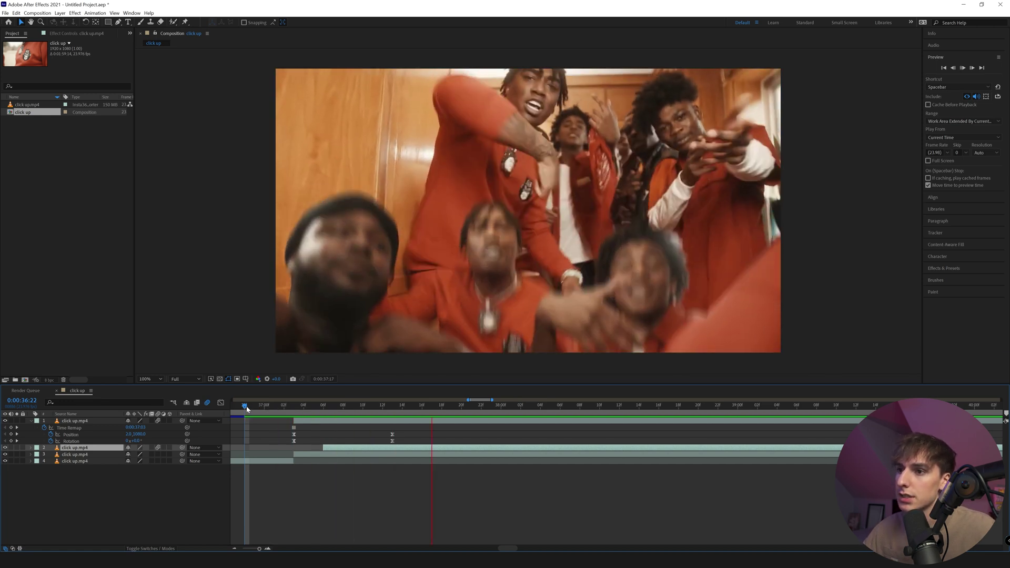
pyautogui.moveTo(247, 409); pyautogui.dragTo(411, 407)
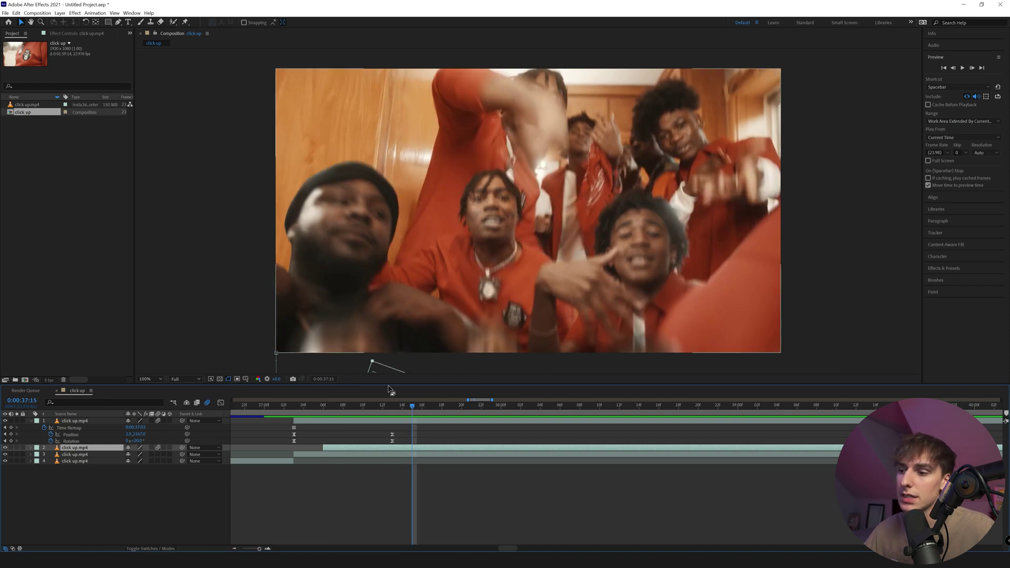
pyautogui.click(294, 410)
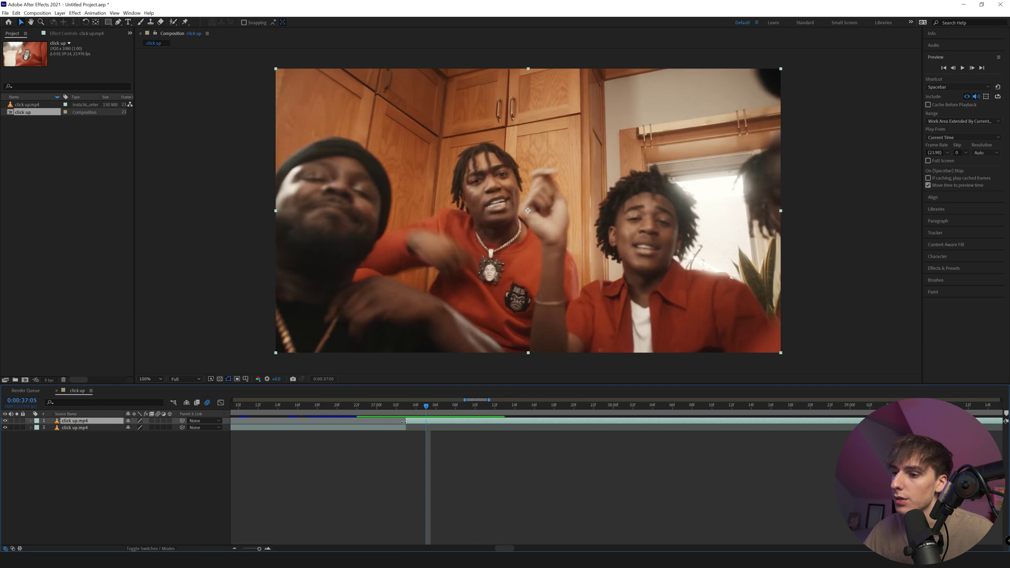
# - Duplicate the outgoing clip layer and freeze the copy at 0:00:37:02, the last frame before the cut
pyautogui.moveTo(409, 412)
pyautogui.mouseDown()
pyautogui.moveTo(386, 412)
pyautogui.moveTo(427, 413)
pyautogui.moveTo(396, 412)
pyautogui.moveTo(427, 413)
pyautogui.moveTo(401, 419)
pyautogui.mouseUp()
pyautogui.click(409, 439)
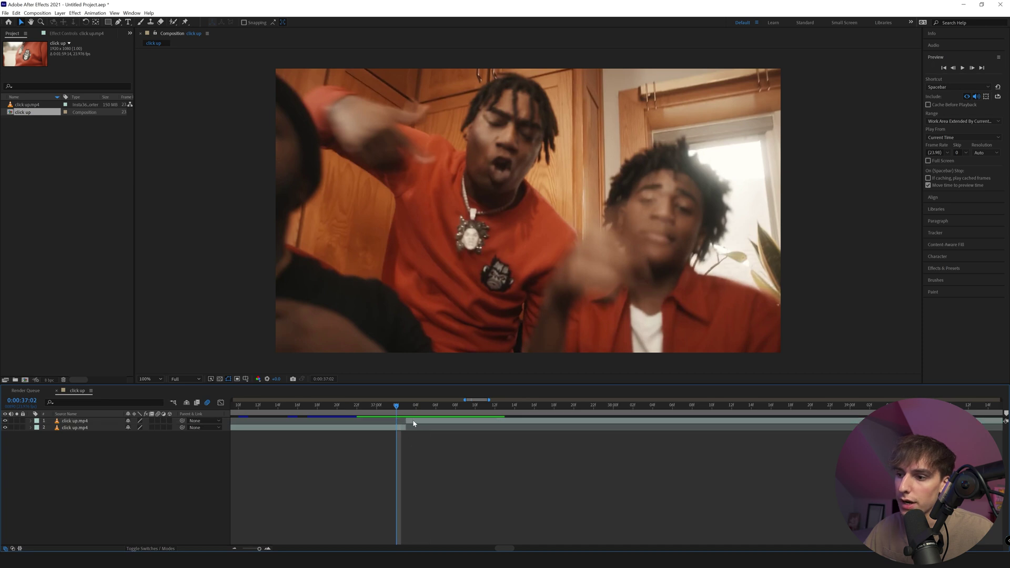
pyautogui.click(406, 415)
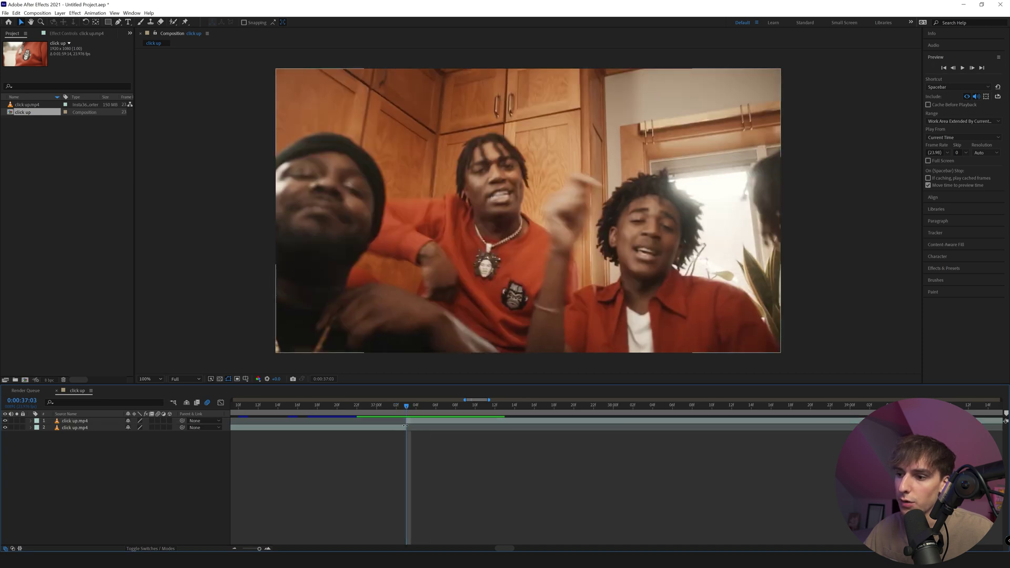
pyautogui.click(953, 68)
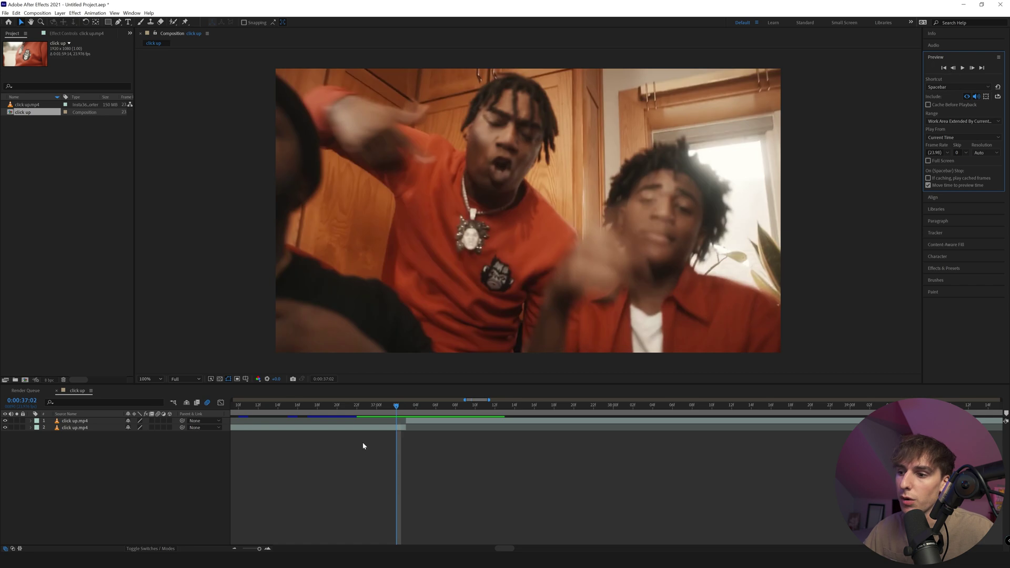
pyautogui.click(387, 429)
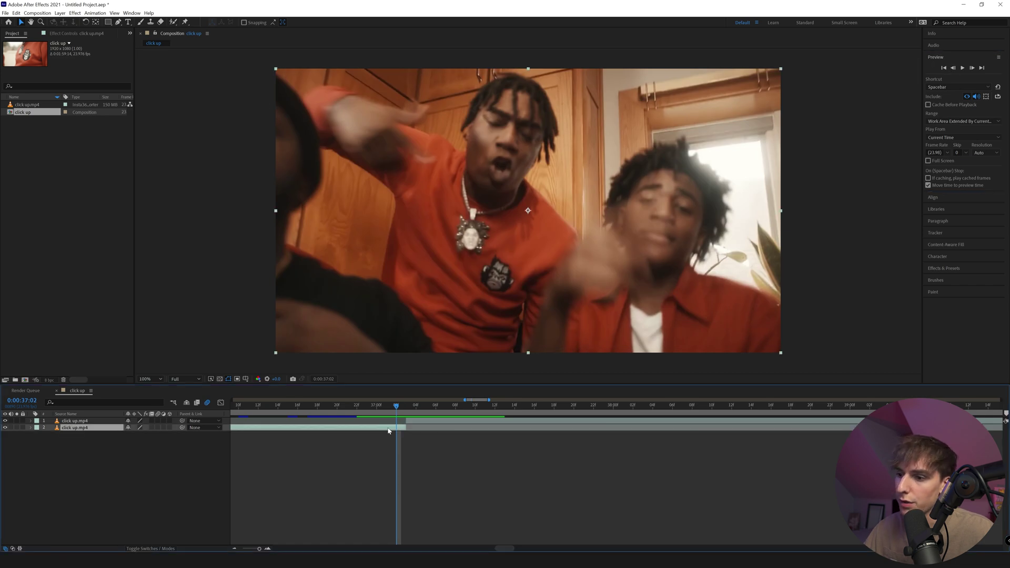
pyautogui.hotkey('ctrl', 'd')
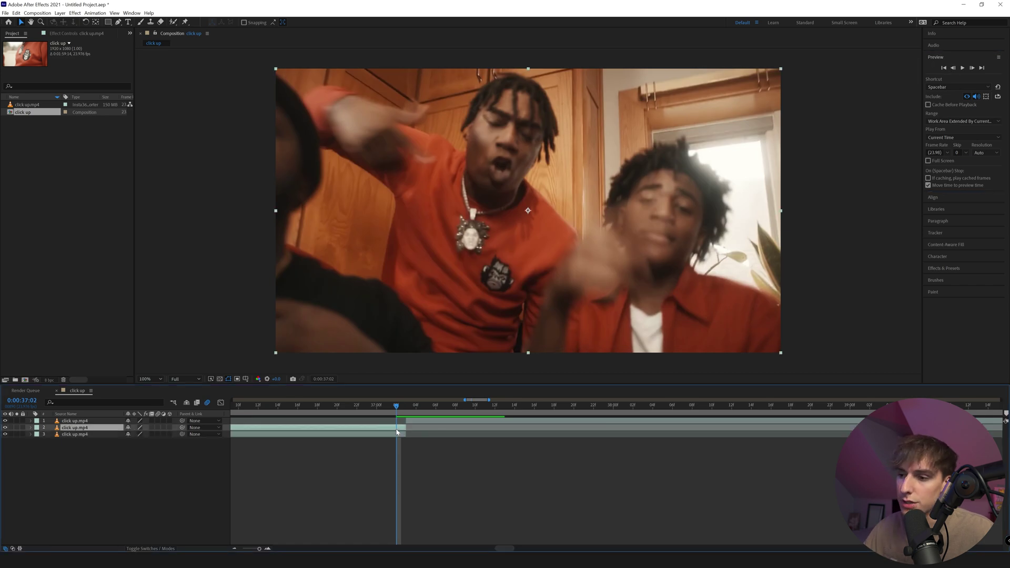
pyautogui.rightClick(397, 431)
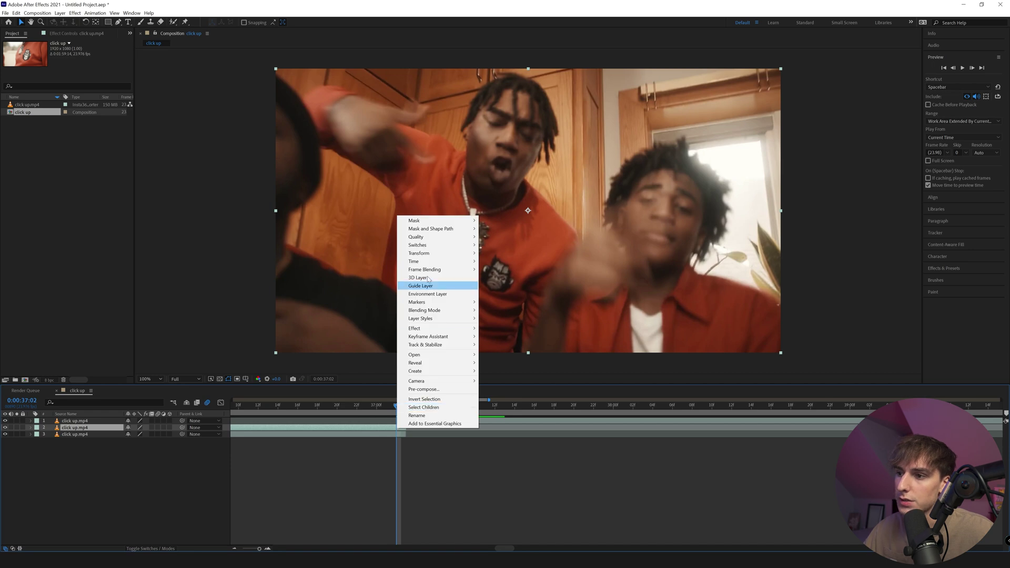
pyautogui.moveTo(419, 261)
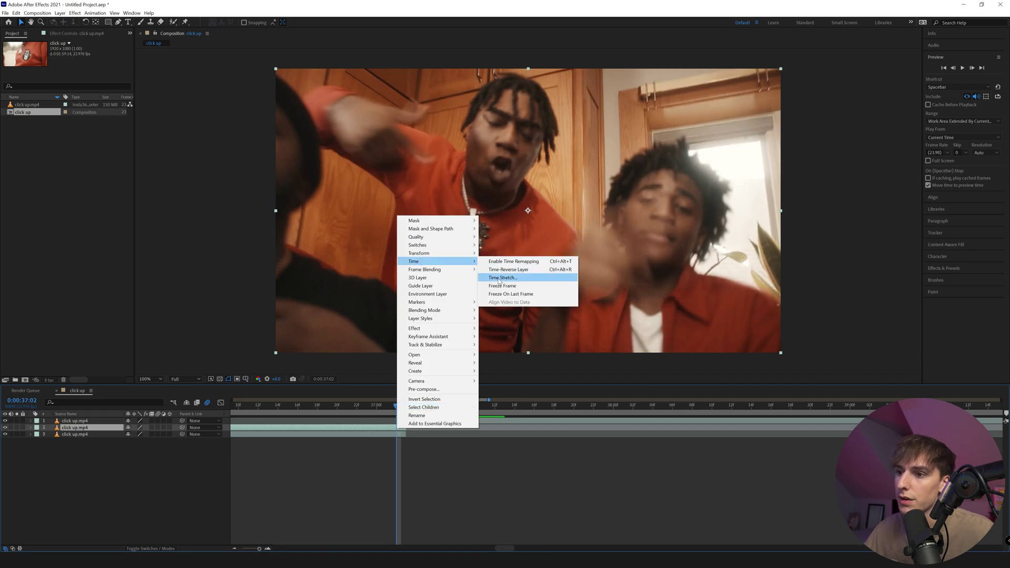
pyautogui.click(499, 285)
pyautogui.moveTo(397, 409); pyautogui.dragTo(379, 420)
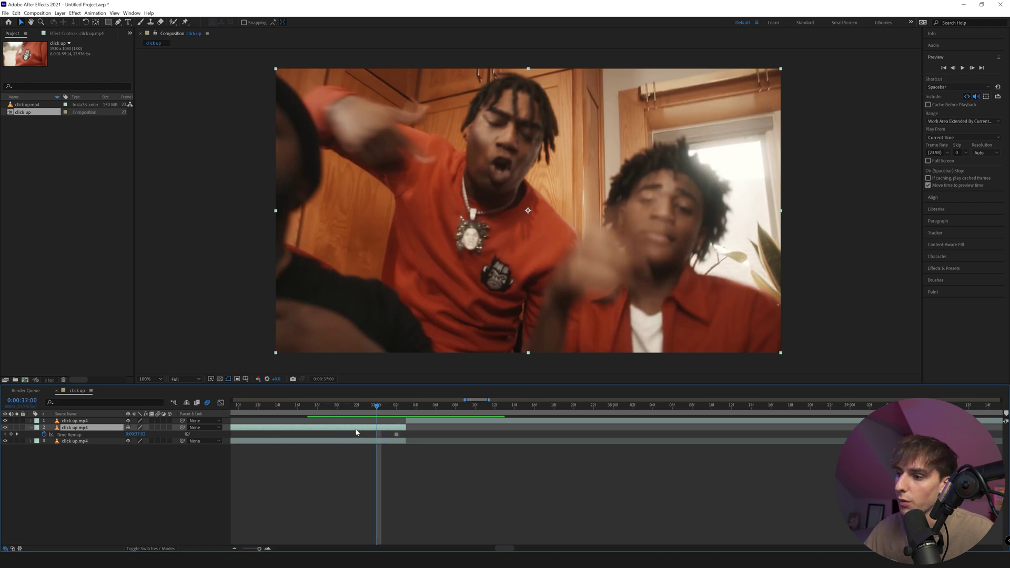
# - Move the frozen copy to the top of the layer stack and rename it "freeze frame"
pyautogui.moveTo(72, 430); pyautogui.dragTo(72, 422)
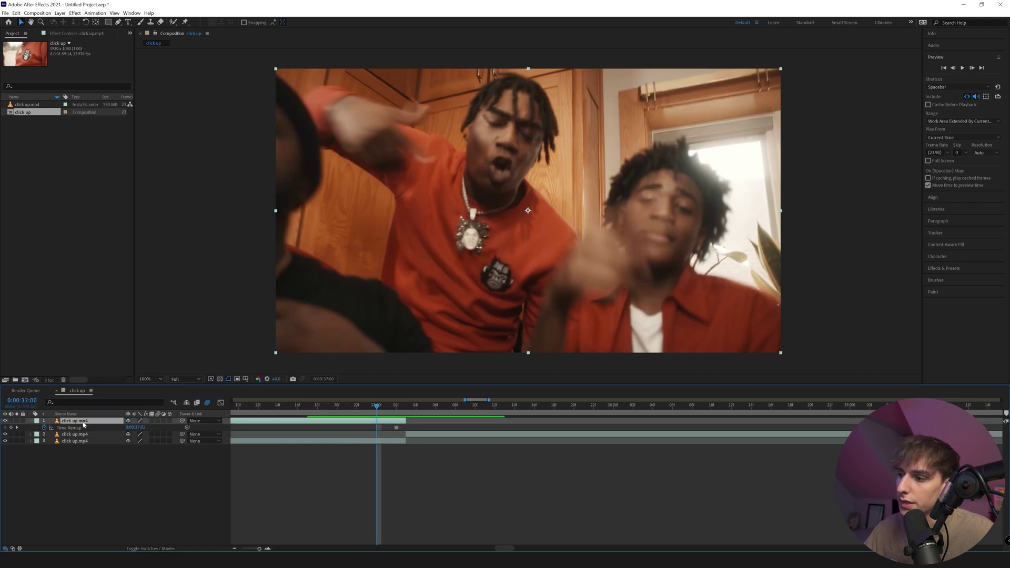
pyautogui.rightClick(78, 422)
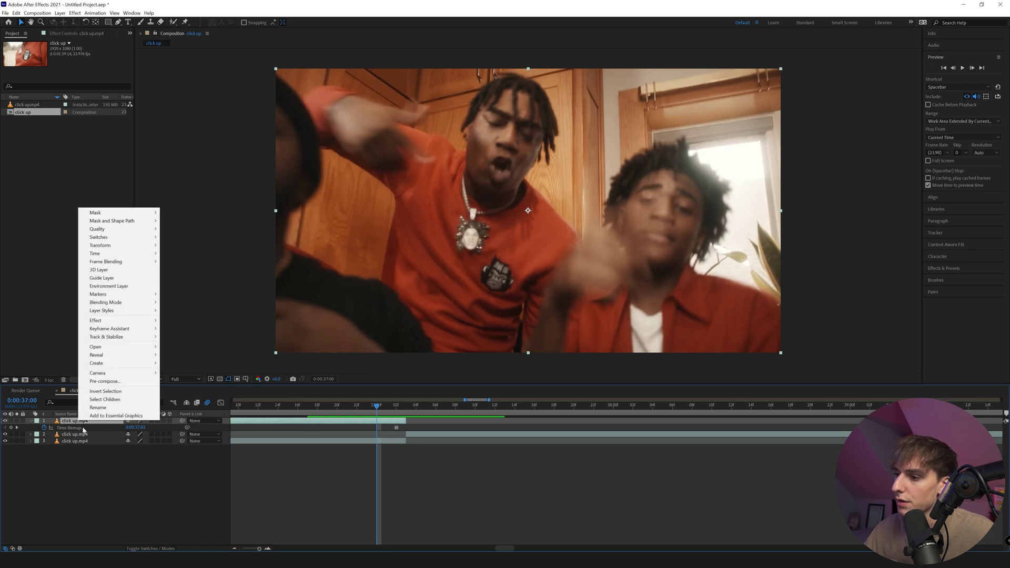
pyautogui.click(93, 408)
pyautogui.write('ffreeze frame')
pyautogui.press('Return')
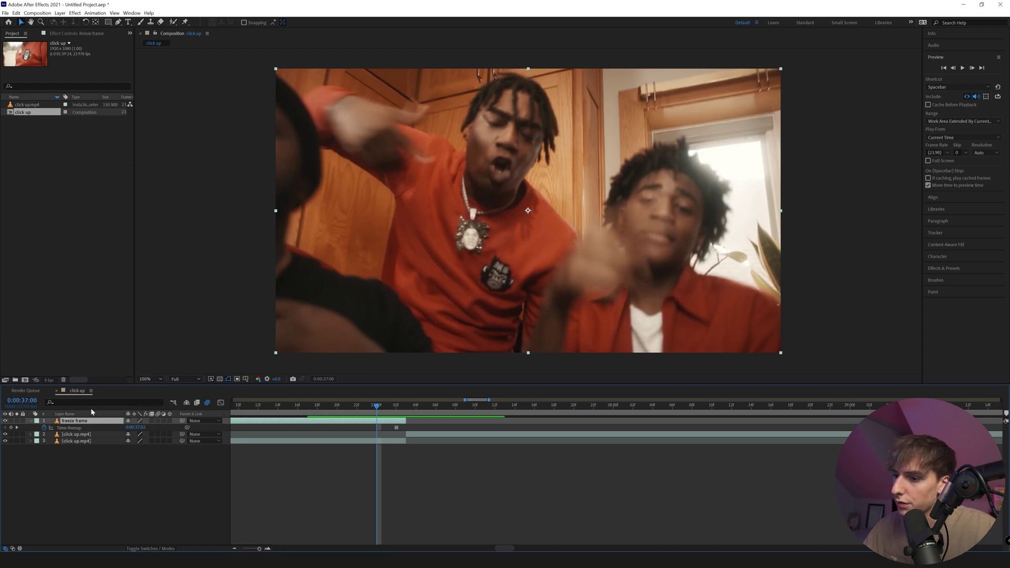
# - Rename the outgoing clip layer "1" and the incoming clip layer "2"
pyautogui.click(104, 442)
pyautogui.rightClick(77, 442)
pyautogui.click(104, 426)
pyautogui.write('1')
pyautogui.click(79, 434)
pyautogui.rightClick(96, 433)
pyautogui.click(104, 421)
pyautogui.write('2')
pyautogui.click(87, 475)
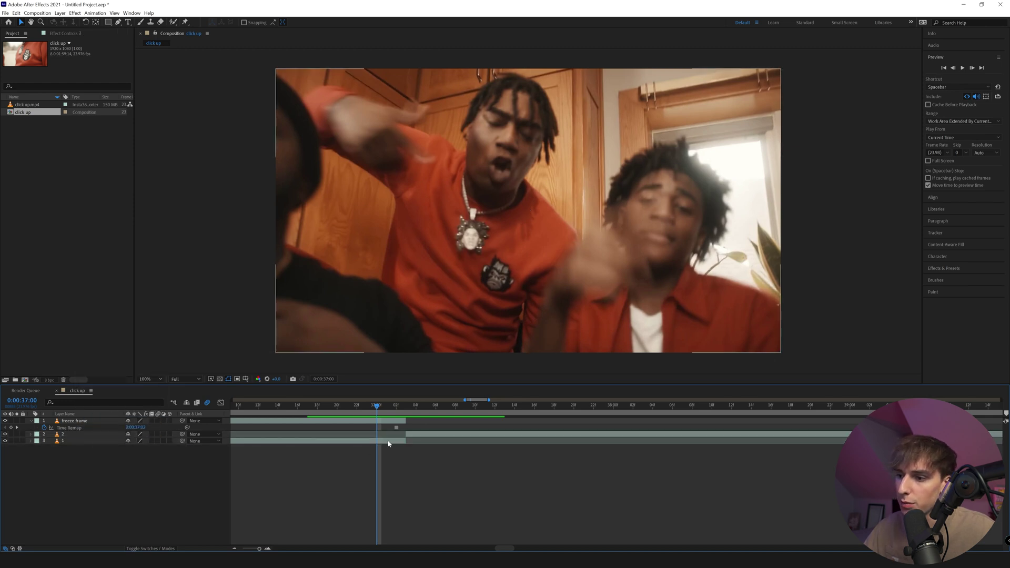
# - Extend the freeze frame layer to about 0:00:38:06, split it at 0:00:37:02 and delete the part before the split
pyautogui.moveTo(410, 421); pyautogui.dragTo(674, 421)
pyautogui.click(405, 408)
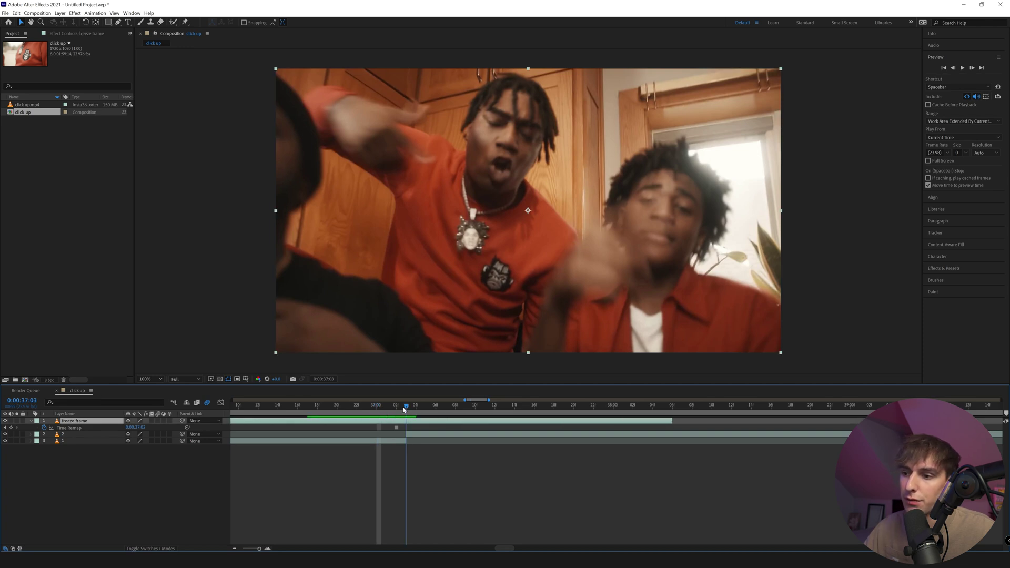
pyautogui.press('pageup')
pyautogui.click(419, 470)
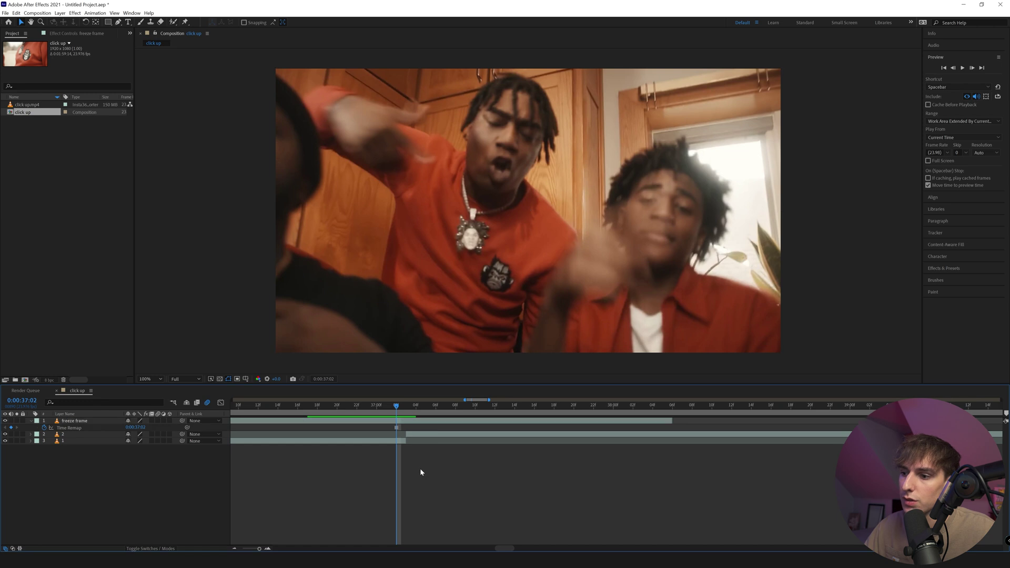
pyautogui.click(396, 421)
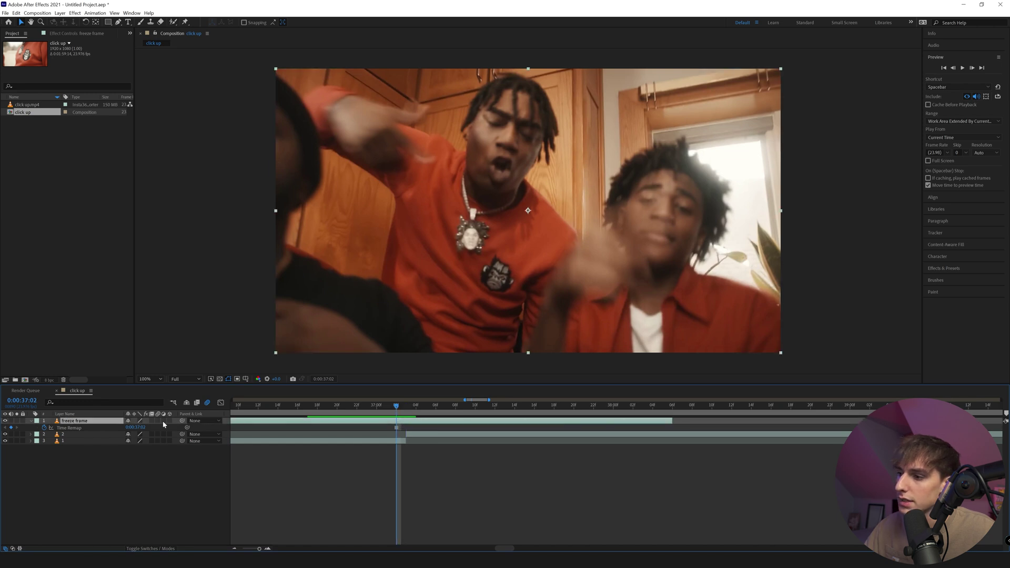
pyautogui.hotkey('ctrl', 'shift', 'd')
pyautogui.click(379, 428)
pyautogui.press('Delete')
# - Play and scrub through the cut to check how the freeze frame covers the incoming clip
pyautogui.click(409, 409)
pyautogui.press('space')
pyautogui.click(349, 413)
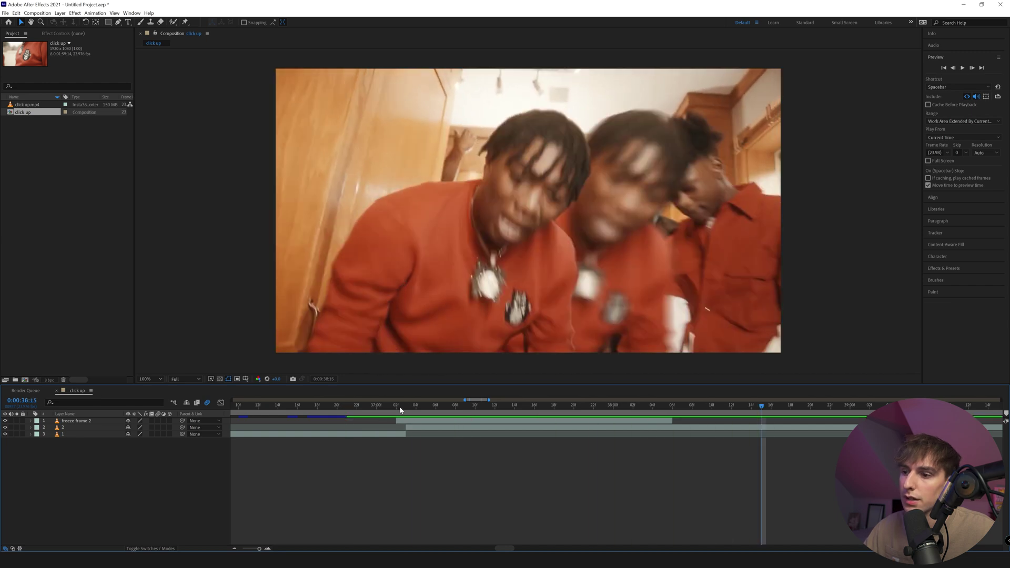
pyautogui.moveTo(405, 409); pyautogui.dragTo(504, 413)
# - Reveal the freeze frame layer's transform properties at 0:00:37:02 and activate the Pan Behind (Anchor Point) tool
pyautogui.click(487, 420)
pyautogui.click(397, 412)
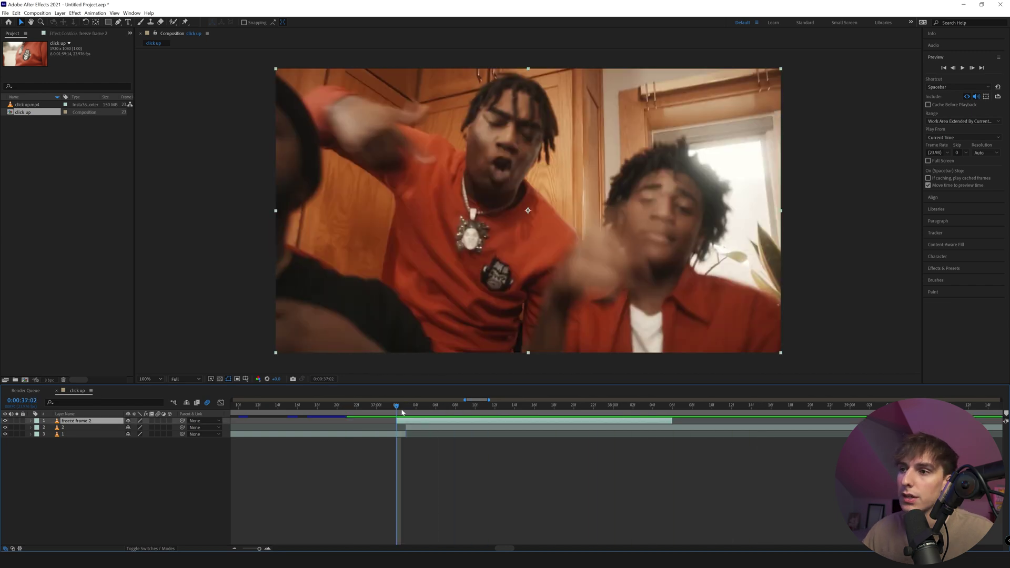
pyautogui.click(30, 420)
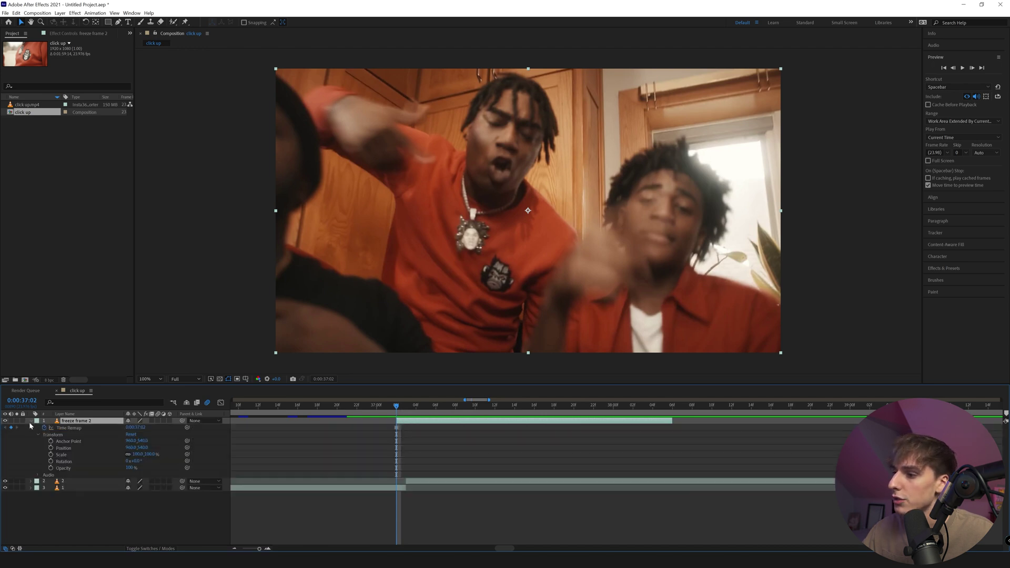
pyautogui.click(38, 435)
pyautogui.click(38, 435)
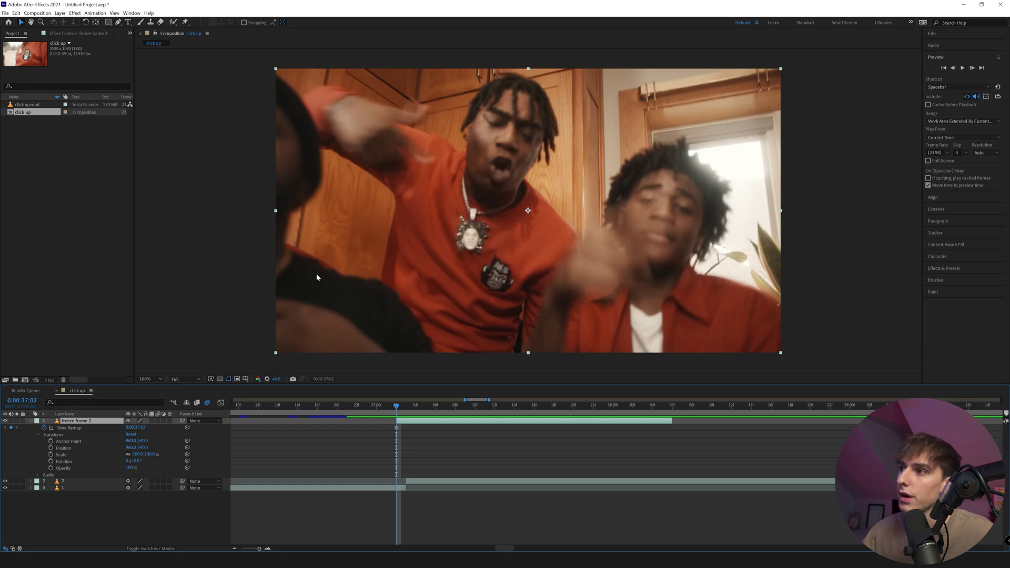
pyautogui.click(95, 22)
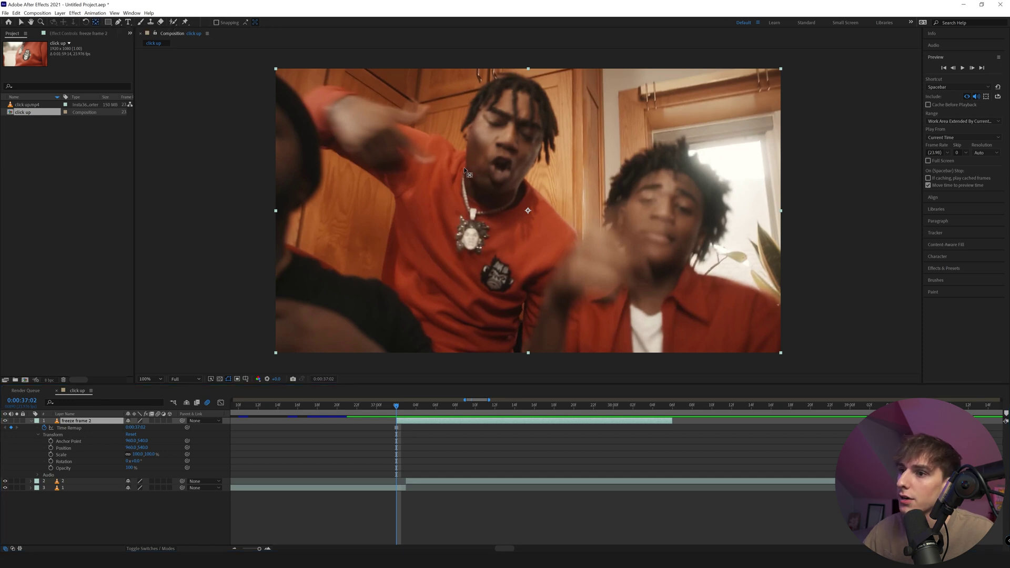
# - Try rotating the freeze frame about an anchor point at its lower-left corner, and undo the changes
pyautogui.moveTo(527, 211); pyautogui.dragTo(354, 320)
pyautogui.moveTo(302, 352); pyautogui.dragTo(275, 352)
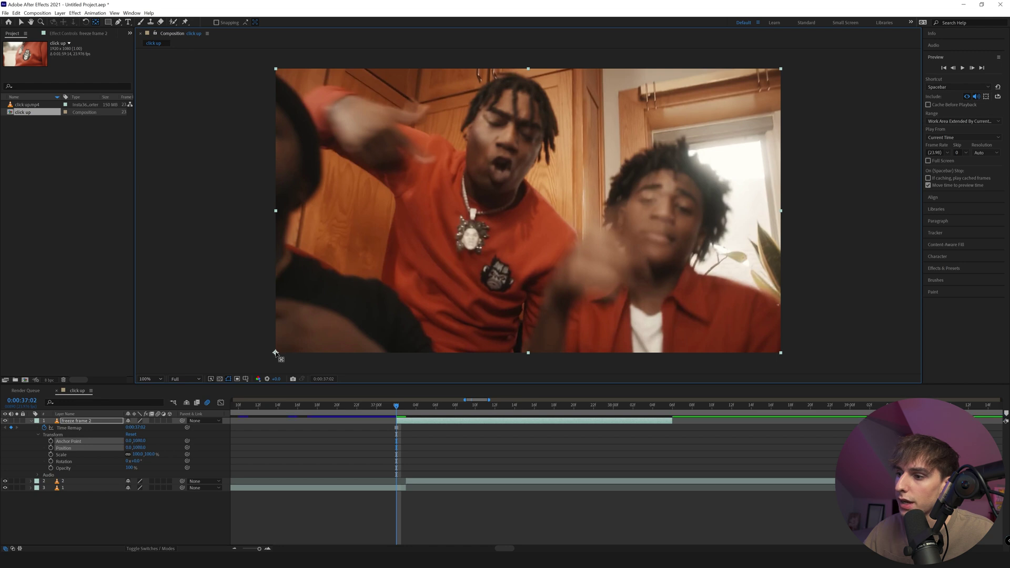
pyautogui.moveTo(134, 461)
pyautogui.mouseDown()
pyautogui.moveTo(158, 460)
pyautogui.moveTo(133, 462)
pyautogui.moveTo(148, 461)
pyautogui.mouseUp()
pyautogui.hotkey('ctrl', 'z')
pyautogui.hotkey('ctrl', 'z')
pyautogui.hotkey('ctrl', 'z')
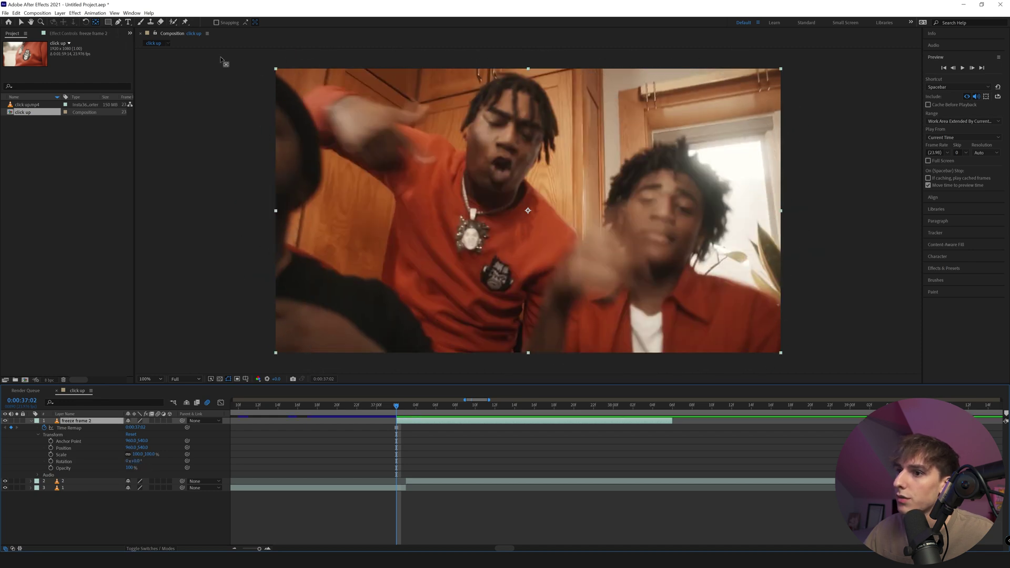
# - Test the freeze frame's rotation about its left edge, undo it, and place the anchor point at the lower-left corner
pyautogui.moveTo(527, 210); pyautogui.dragTo(275, 211)
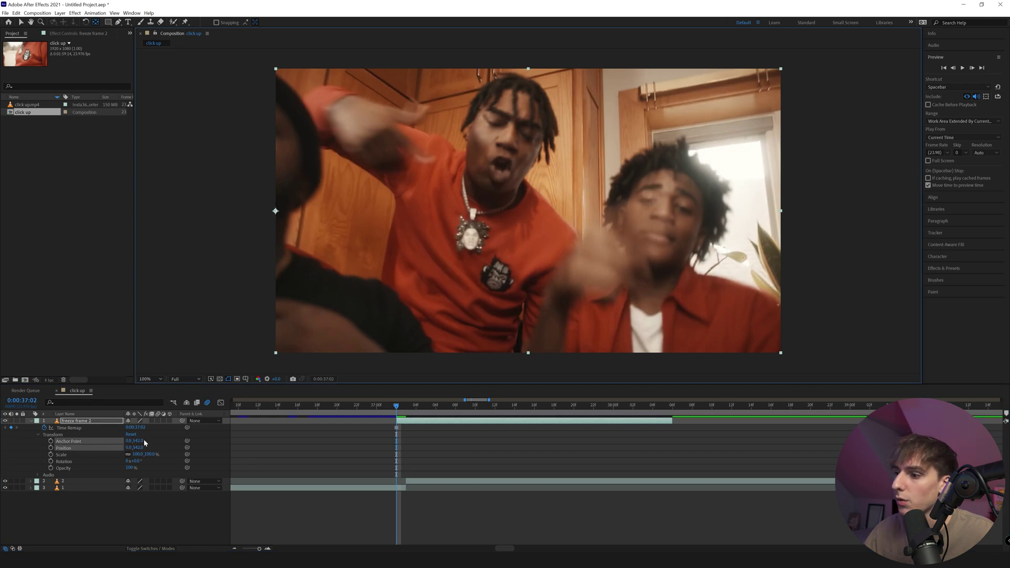
pyautogui.moveTo(138, 465); pyautogui.dragTo(138, 464)
pyautogui.hotkey('ctrl', 'z')
pyautogui.moveTo(275, 211); pyautogui.dragTo(276, 352)
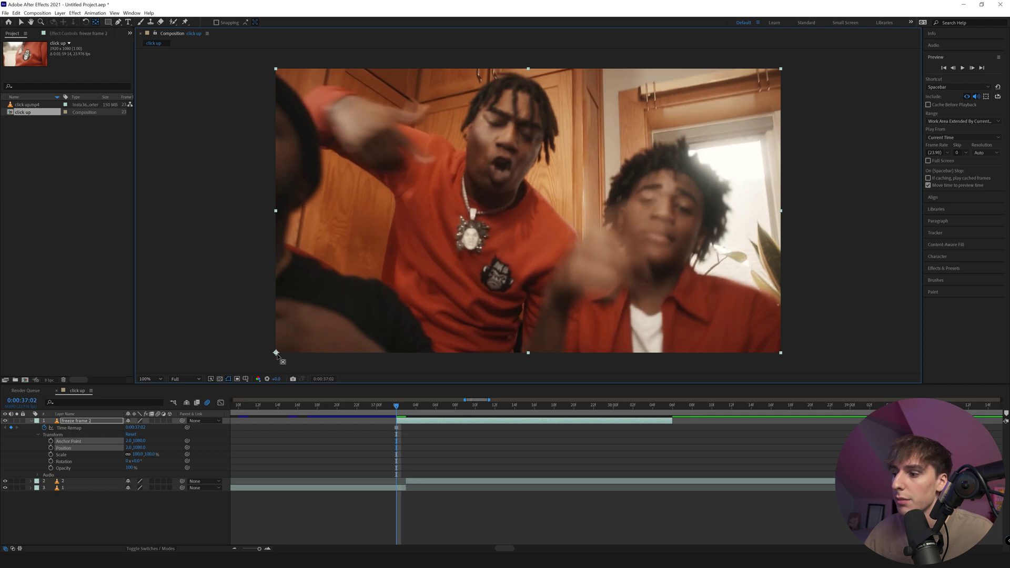
# - Set starting Position and Rotation keyframes on the freeze frame layer at 0:00:37:02
pyautogui.click(86, 446)
pyautogui.click(50, 448)
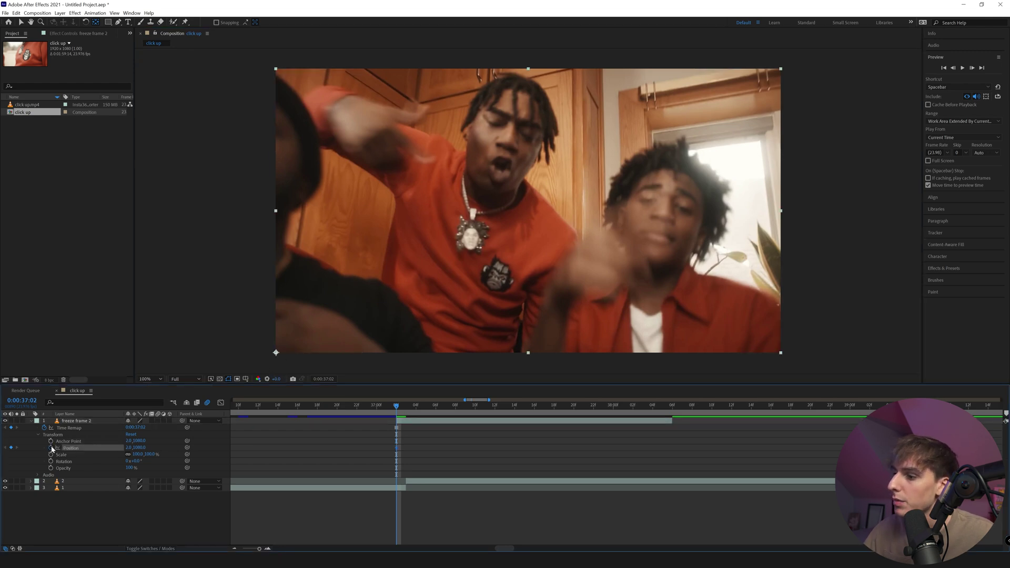
pyautogui.click(50, 461)
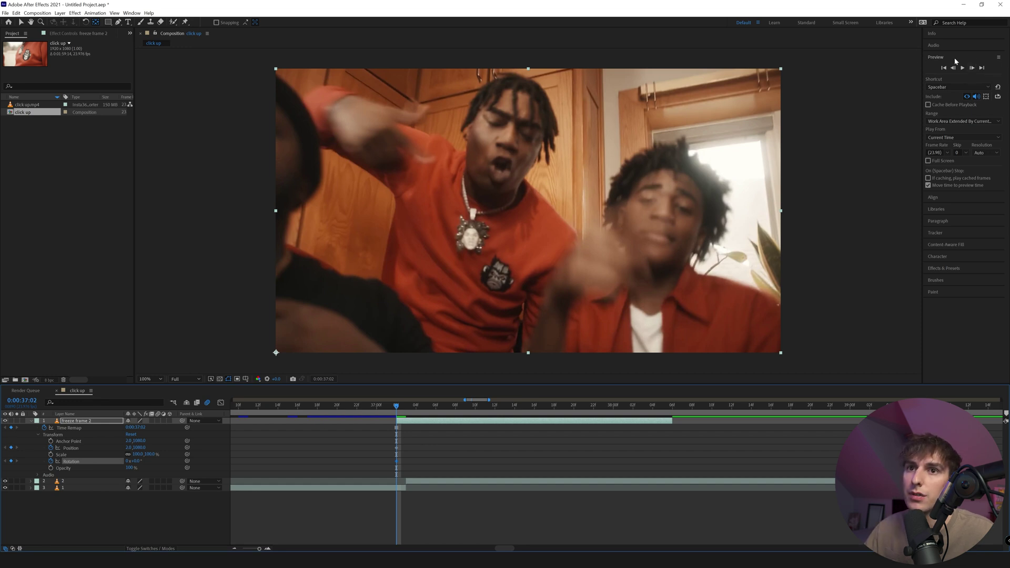
# - Trim the freeze frame layer's end to 0:00:37:12 and keyframe Rotation to 21° and vertical Position to about 2094 there
pyautogui.keyDown('shift'); pyautogui.click(972, 68); pyautogui.keyUp('shift')
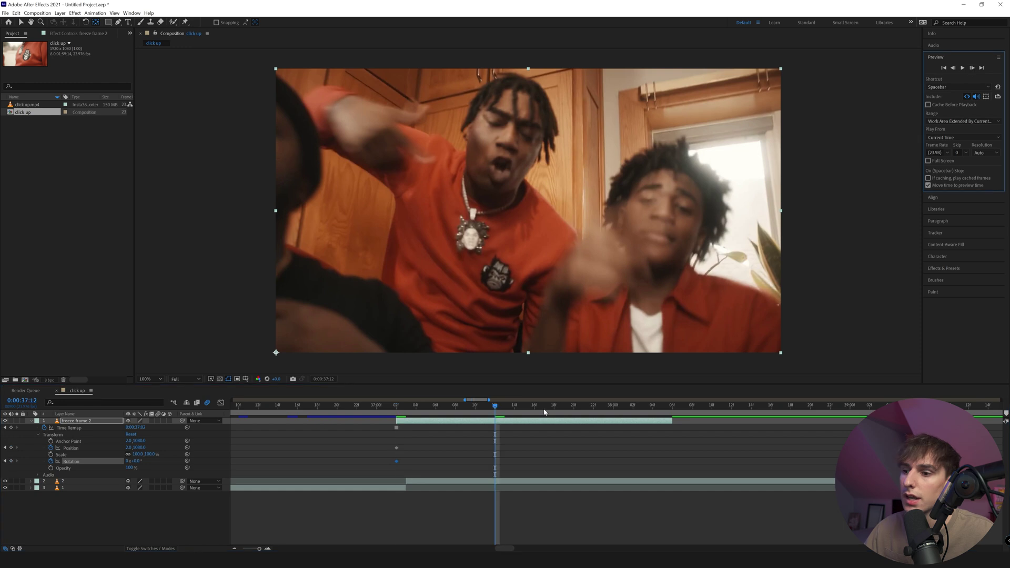
pyautogui.moveTo(671, 419); pyautogui.dragTo(504, 420)
pyautogui.click(149, 454)
pyautogui.moveTo(136, 461); pyautogui.dragTo(147, 462)
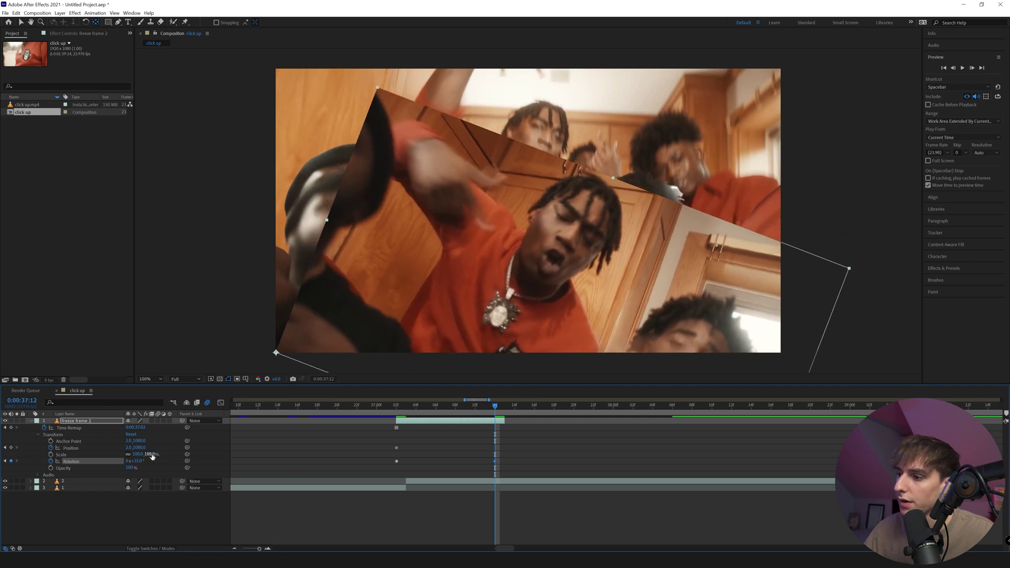
pyautogui.moveTo(144, 449); pyautogui.dragTo(563, 426)
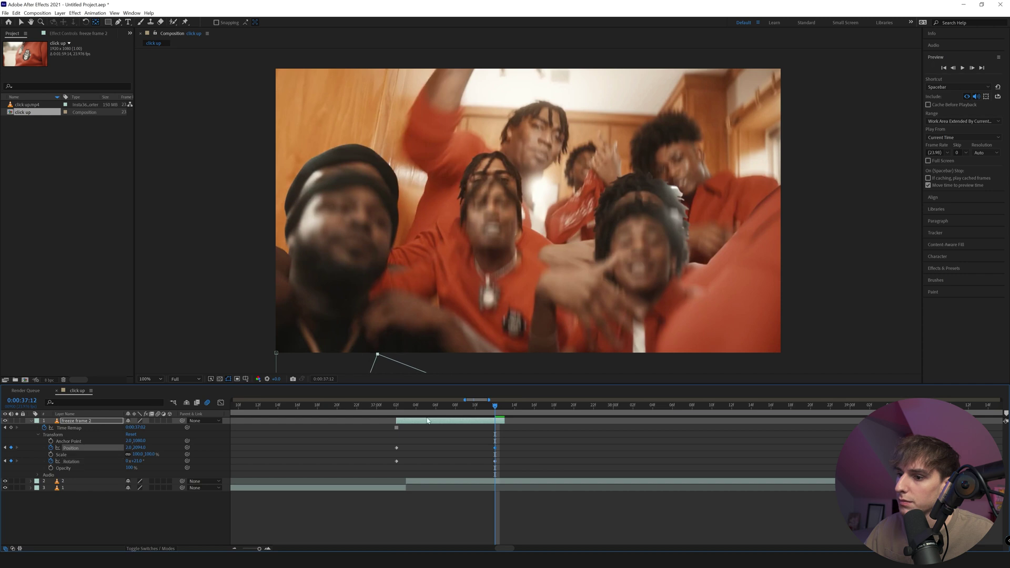
# - Scrub through the falling freeze frame and enable motion blur on its layer
pyautogui.click(376, 407)
pyautogui.moveTo(373, 411); pyautogui.dragTo(407, 413)
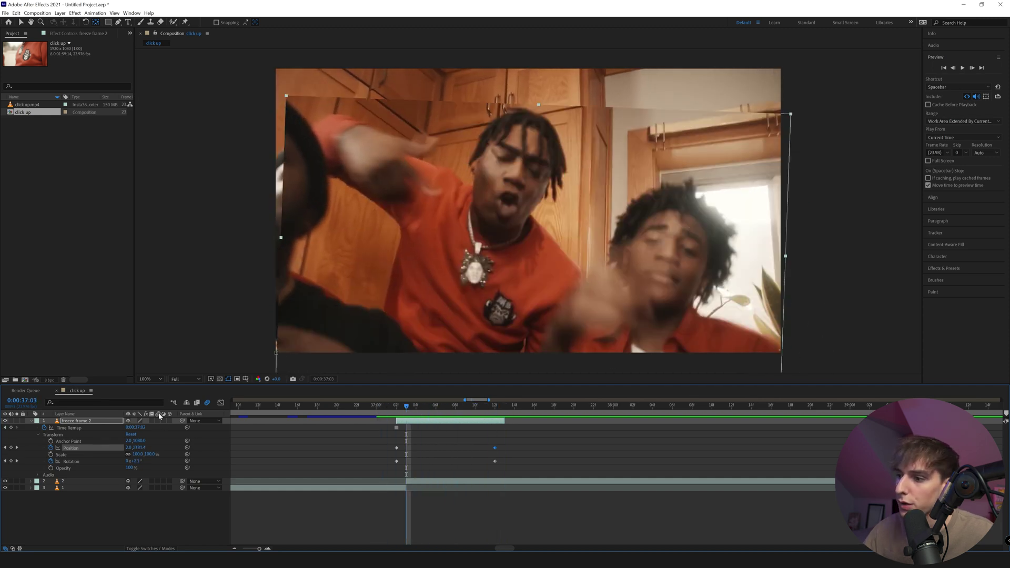
pyautogui.click(159, 420)
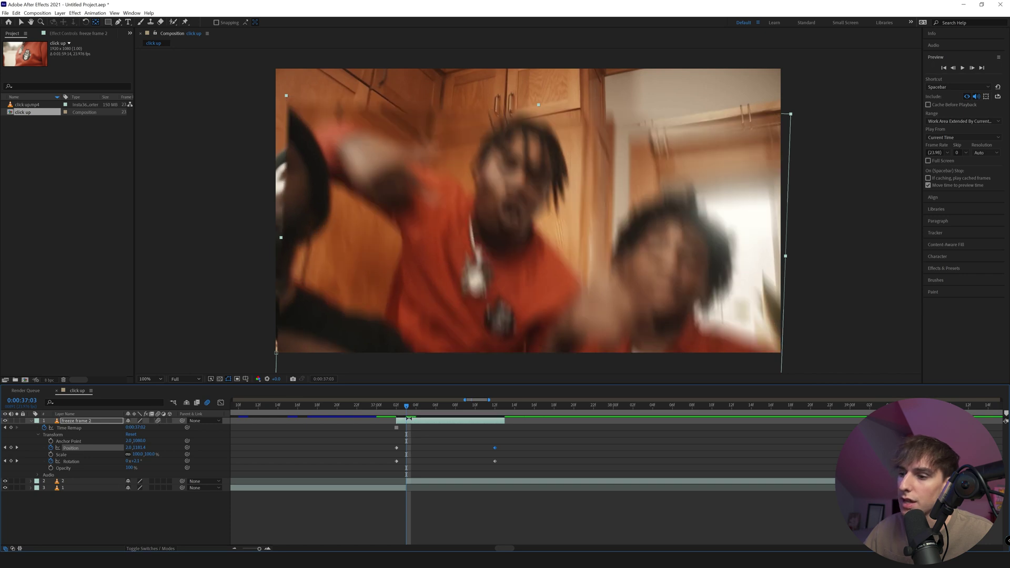
# - Scrub and play back the transition to check the motion blur on the falling frame
pyautogui.moveTo(396, 413); pyautogui.dragTo(427, 411)
pyautogui.press('space')
pyautogui.press('space')
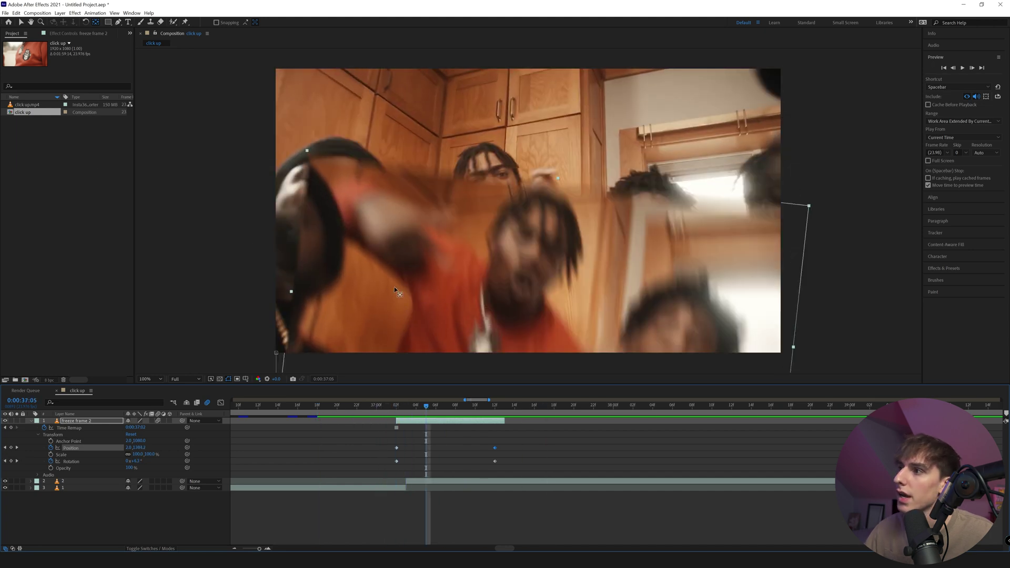
# - Set the composition's motion blur shutter angle to 180° in its advanced settings
pyautogui.click(36, 13)
pyautogui.click(52, 31)
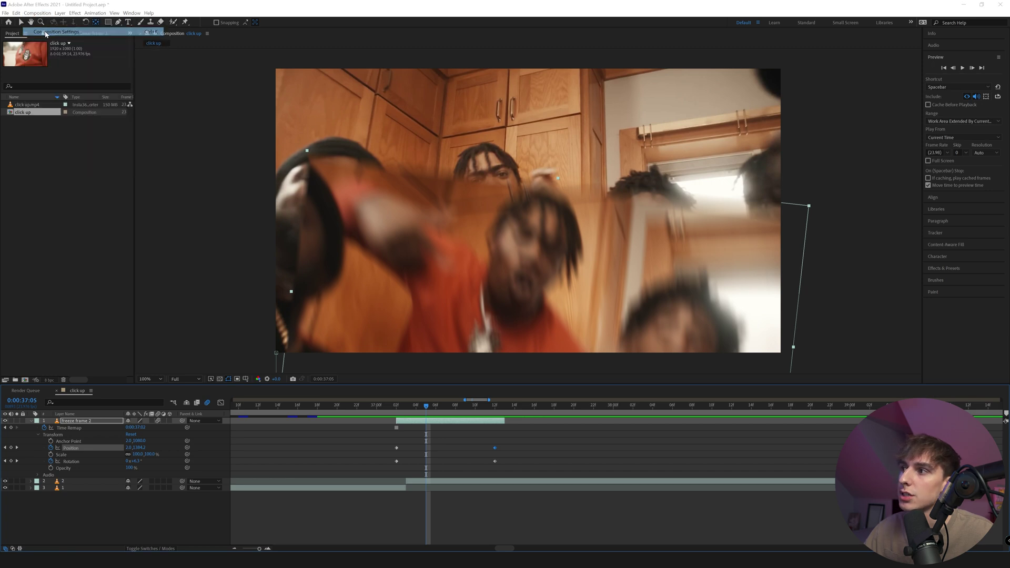
pyautogui.click(613, 199)
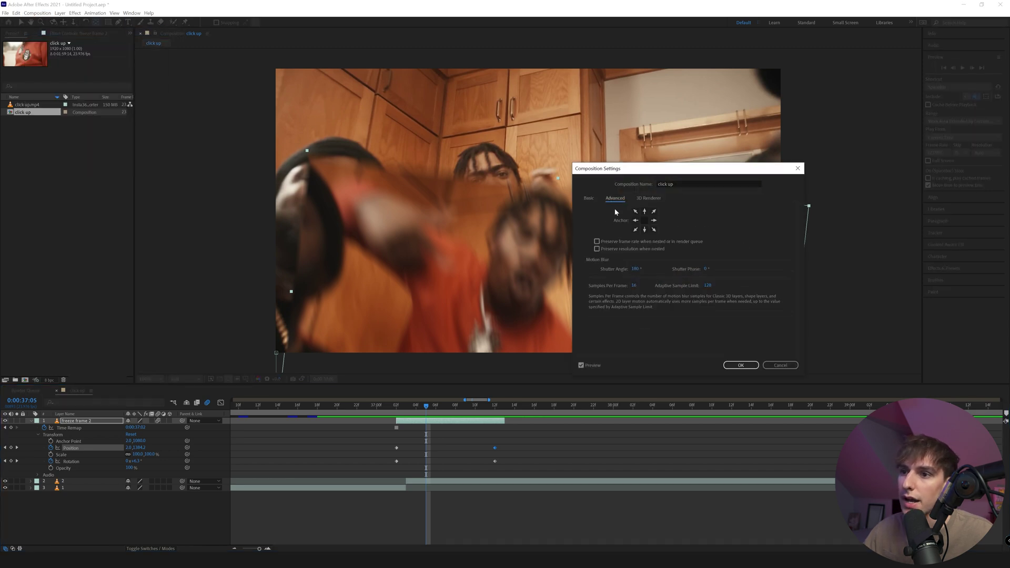
pyautogui.click(635, 270)
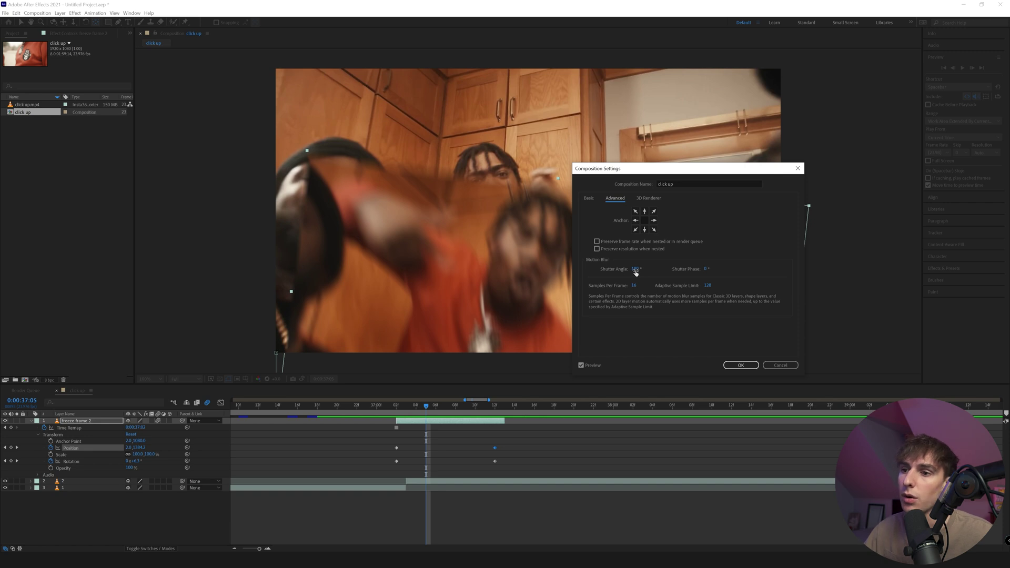
pyautogui.click(740, 365)
# - Apply Easy Ease to all Position and Rotation keyframes on the freeze frame layer
pyautogui.moveTo(374, 440); pyautogui.dragTo(508, 467)
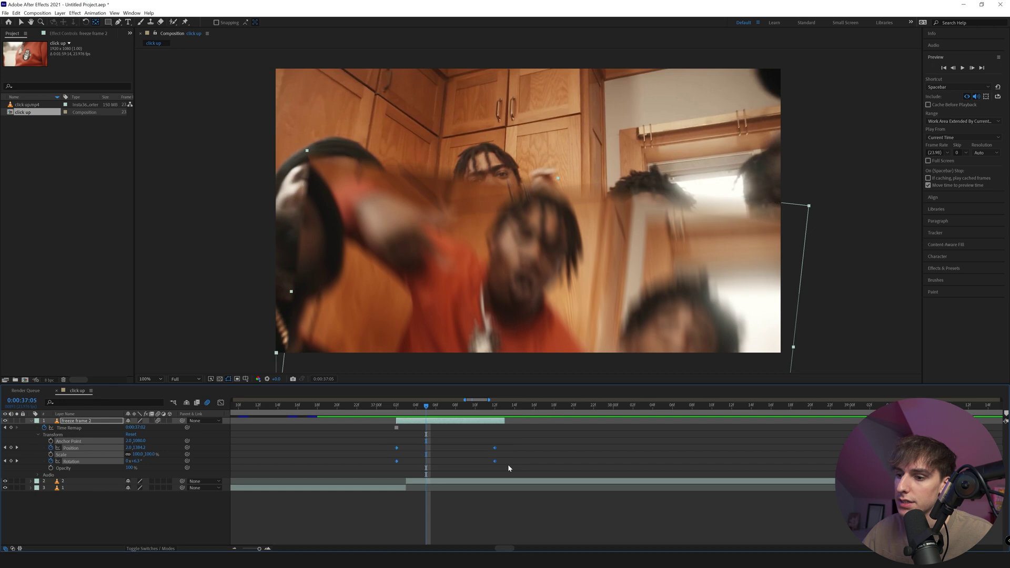
pyautogui.rightClick(494, 462)
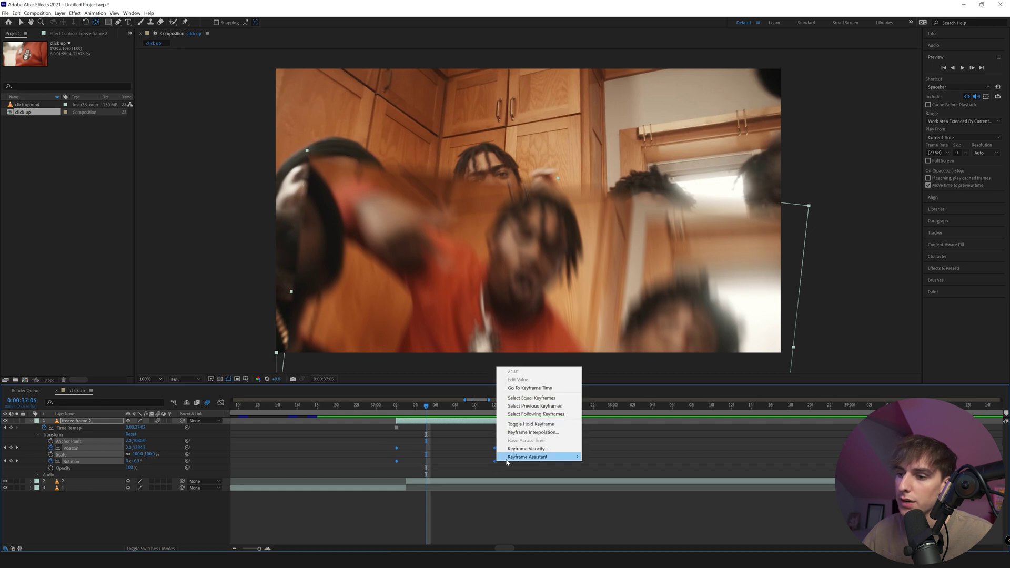
pyautogui.moveTo(506, 462)
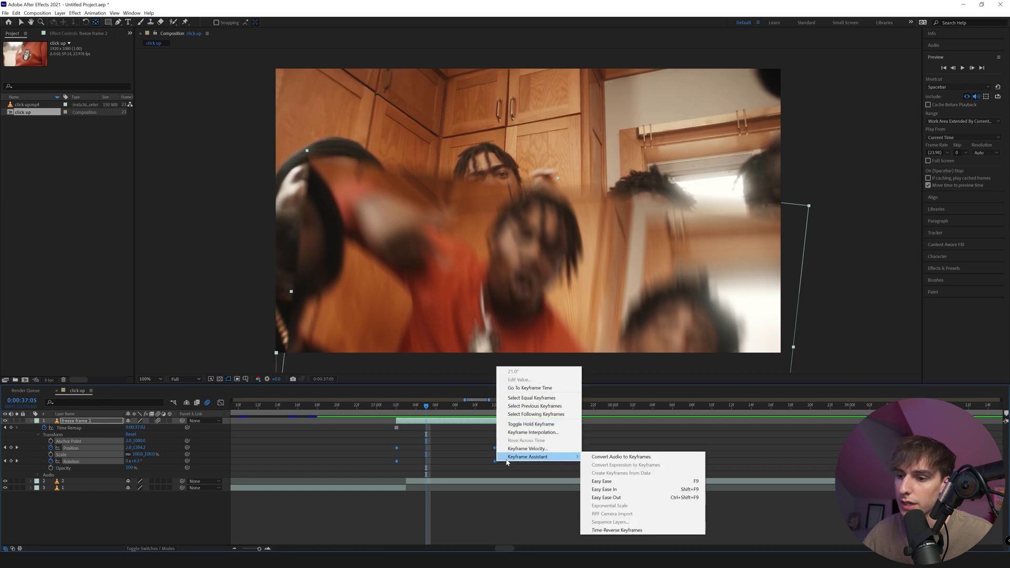
pyautogui.click(609, 483)
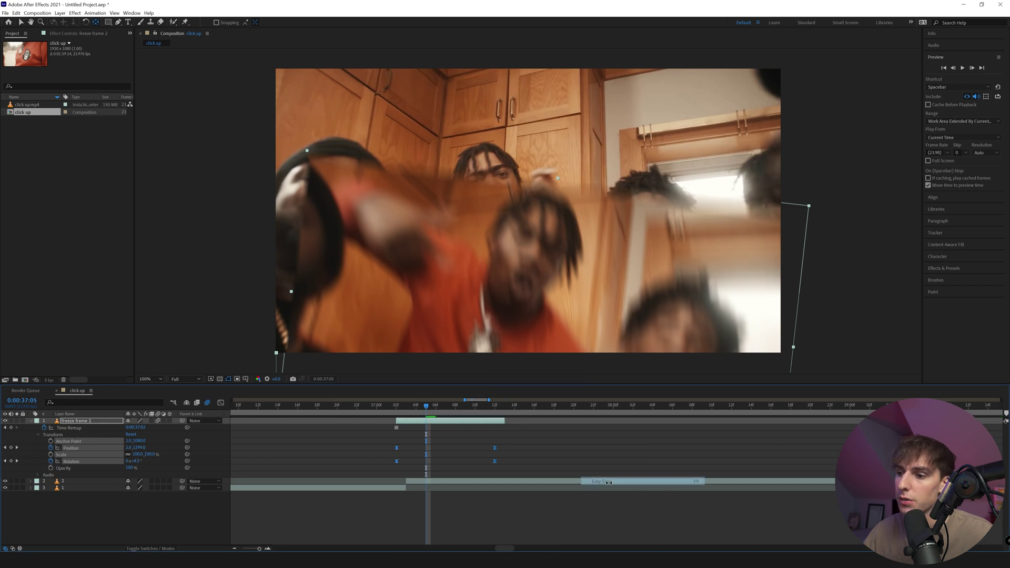
# - Play back and scrub through the eased freeze frame fall, returning to its start at 0:00:37:02
pyautogui.click(366, 408)
pyautogui.press('space')
pyautogui.moveTo(367, 407); pyautogui.dragTo(455, 412)
pyautogui.hotkey('alt', '[')
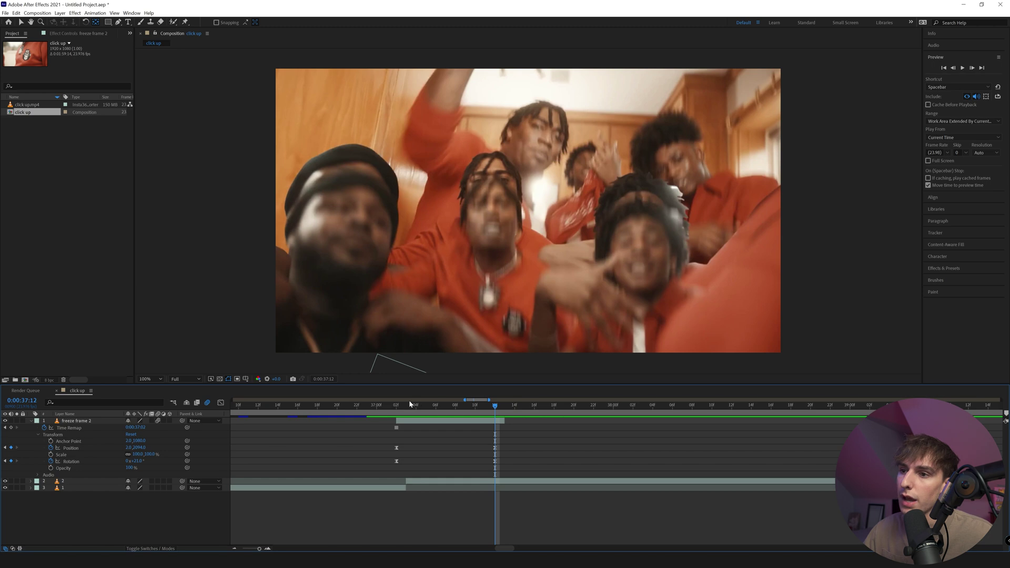
pyautogui.click(398, 405)
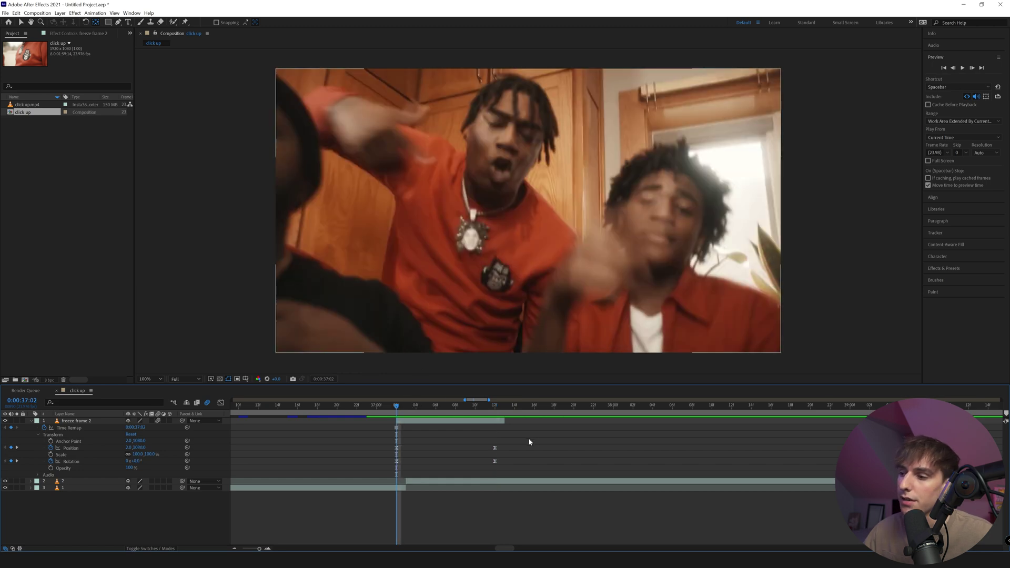
# - Reshape the freeze frame's Position speed graph by extending the first keyframe's ease to about halfway, making the fall fastest near its end
pyautogui.moveTo(518, 445); pyautogui.dragTo(401, 453)
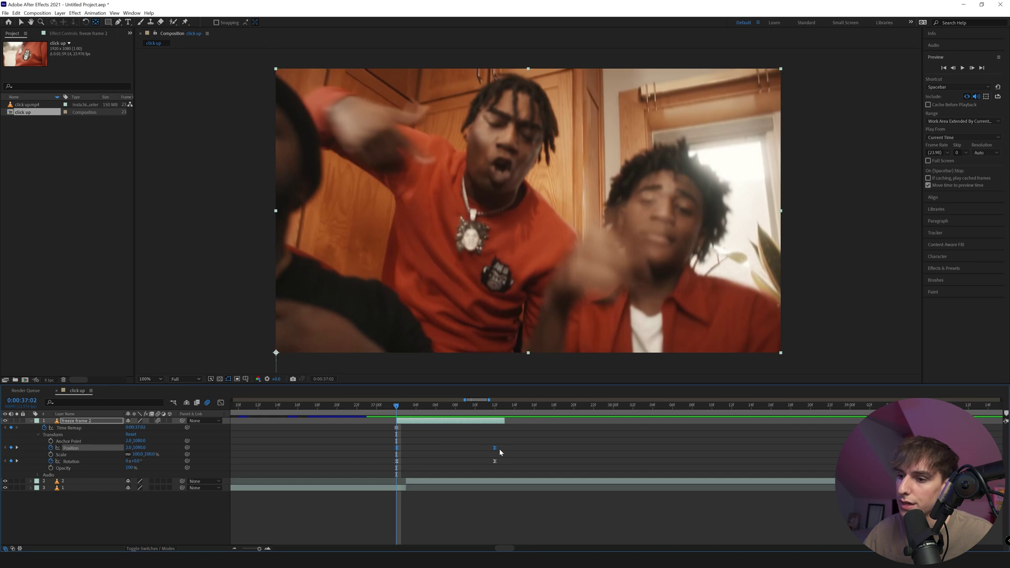
pyautogui.click(221, 402)
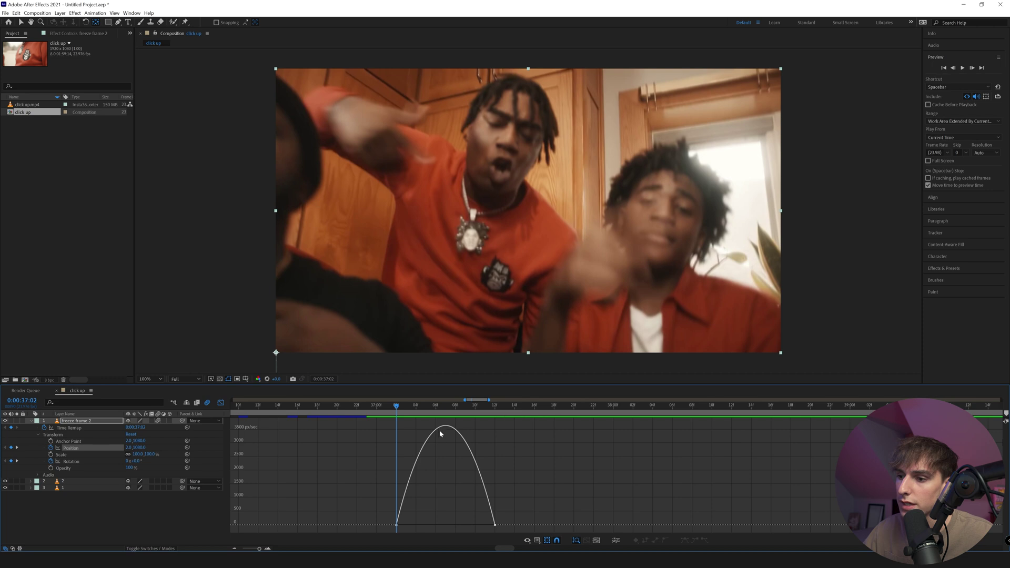
pyautogui.moveTo(446, 427)
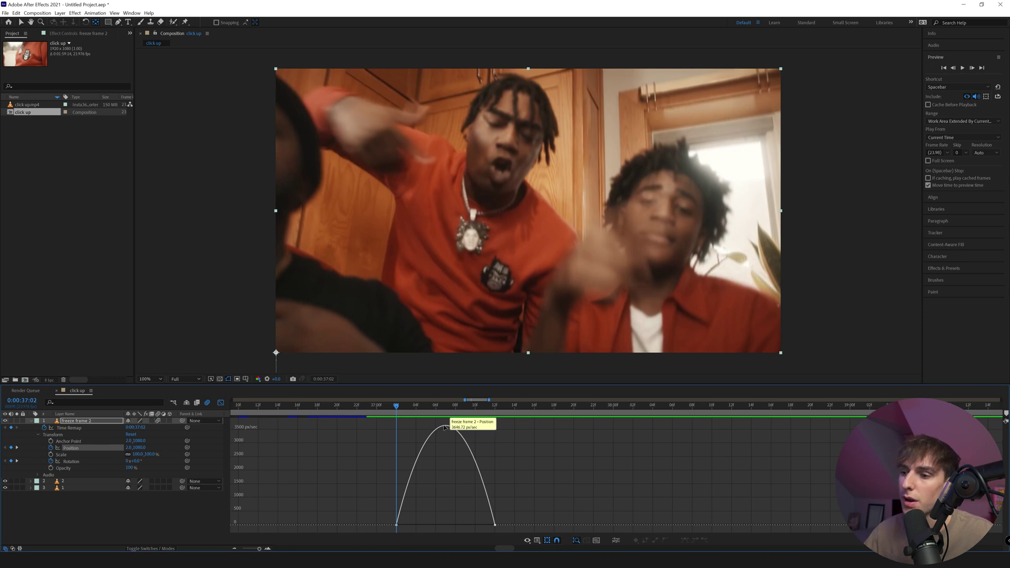
pyautogui.click(396, 525)
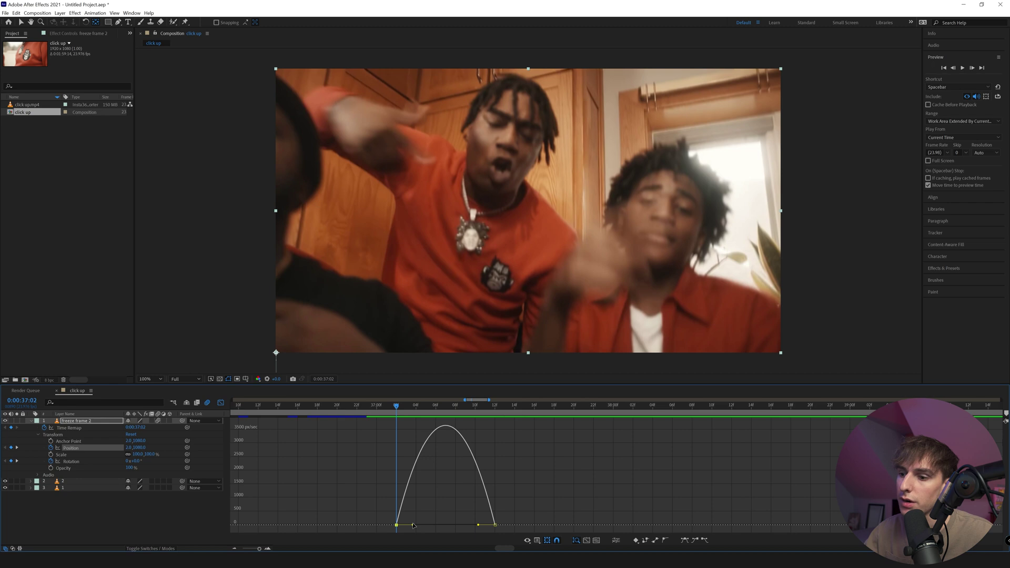
pyautogui.moveTo(414, 525); pyautogui.dragTo(456, 524)
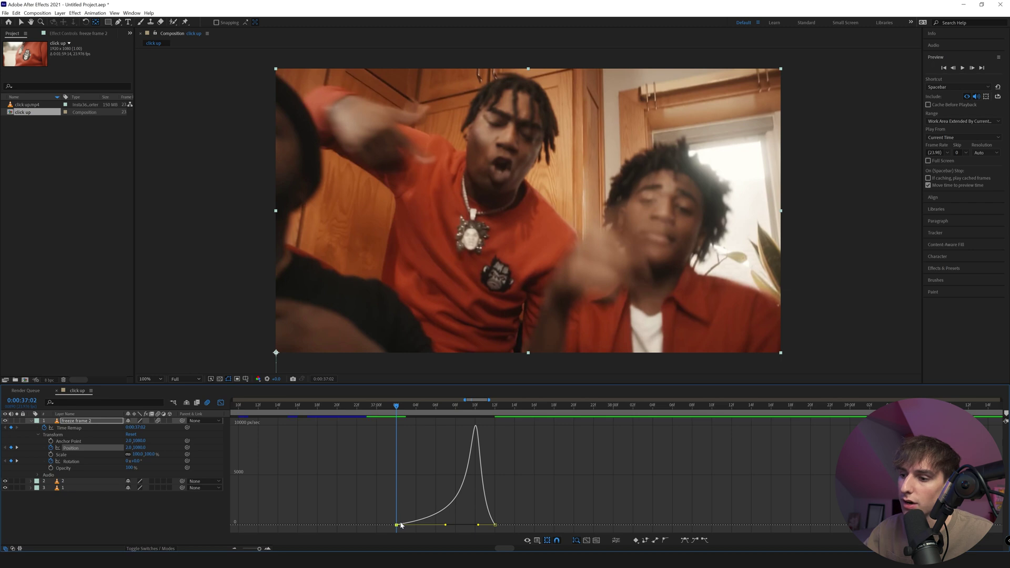
# - Scrub through the fall, leave the graph view, and play back the transition to check the new speed curve
pyautogui.moveTo(397, 405); pyautogui.dragTo(475, 411)
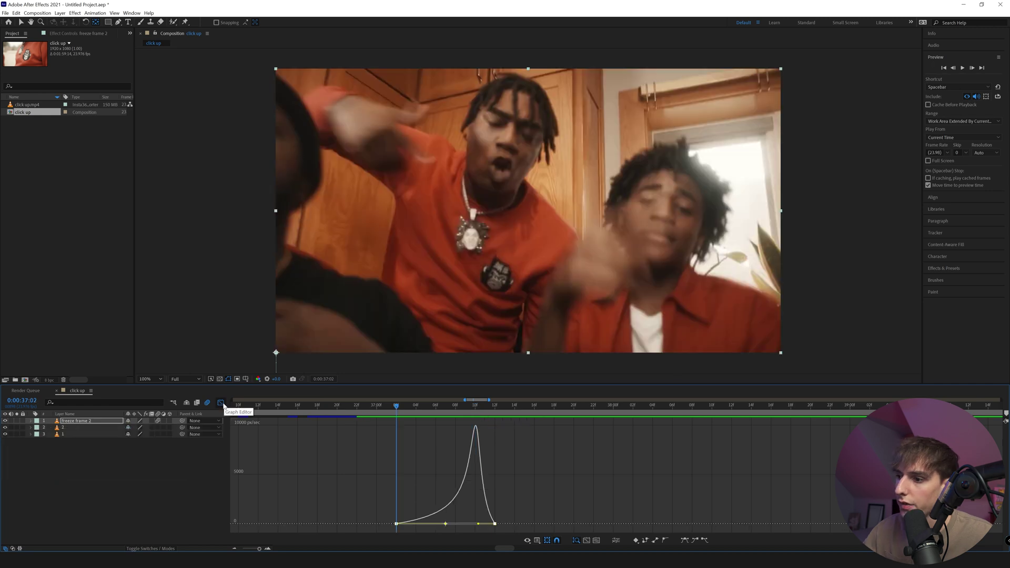
pyautogui.click(221, 403)
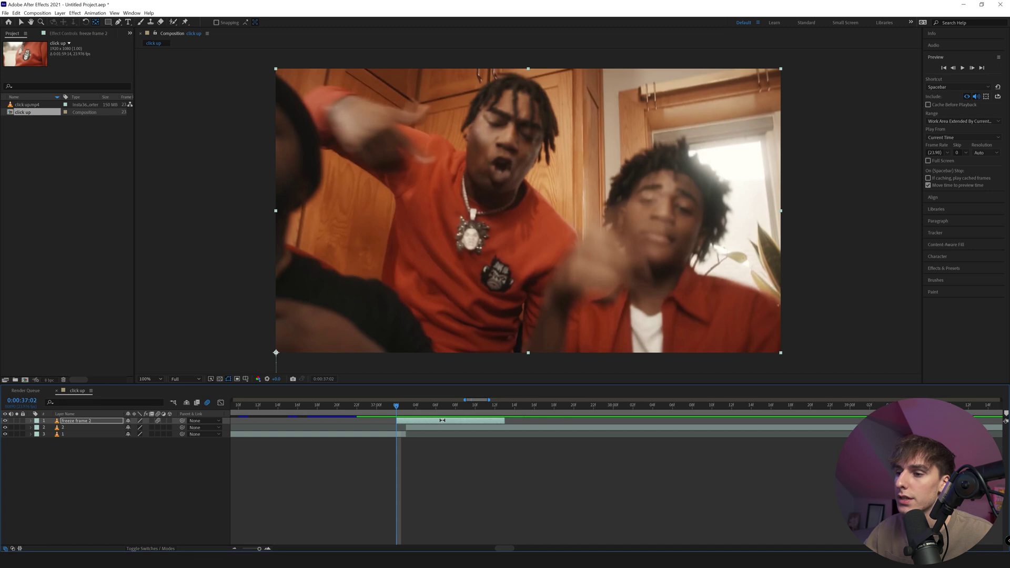
pyautogui.press('space')
pyautogui.press('space')
pyautogui.click(399, 407)
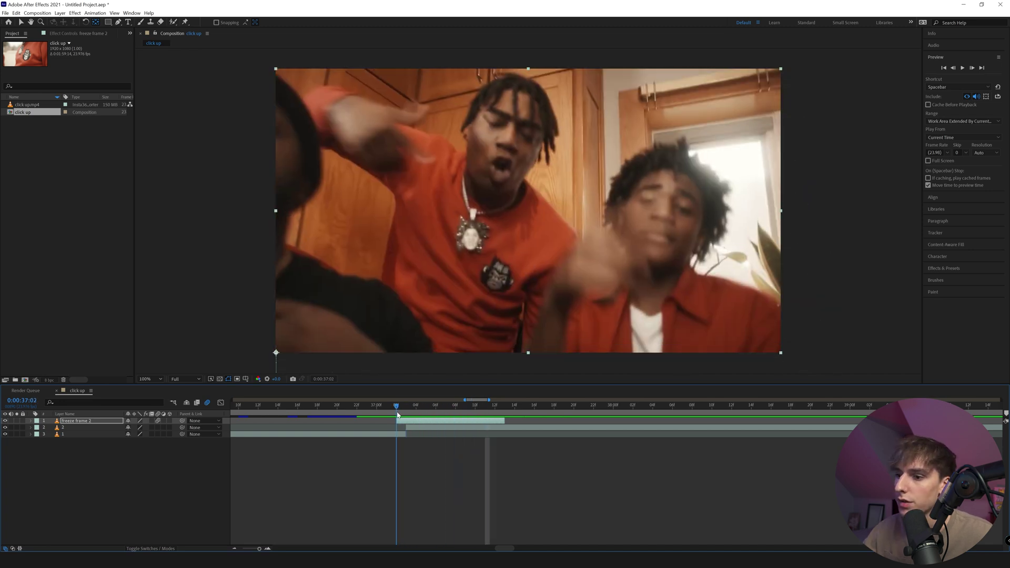
# - Duplicate the freeze frame layer and shift the lower copy to start at 0:00:37:05
pyautogui.hotkey('ctrl', 'd')
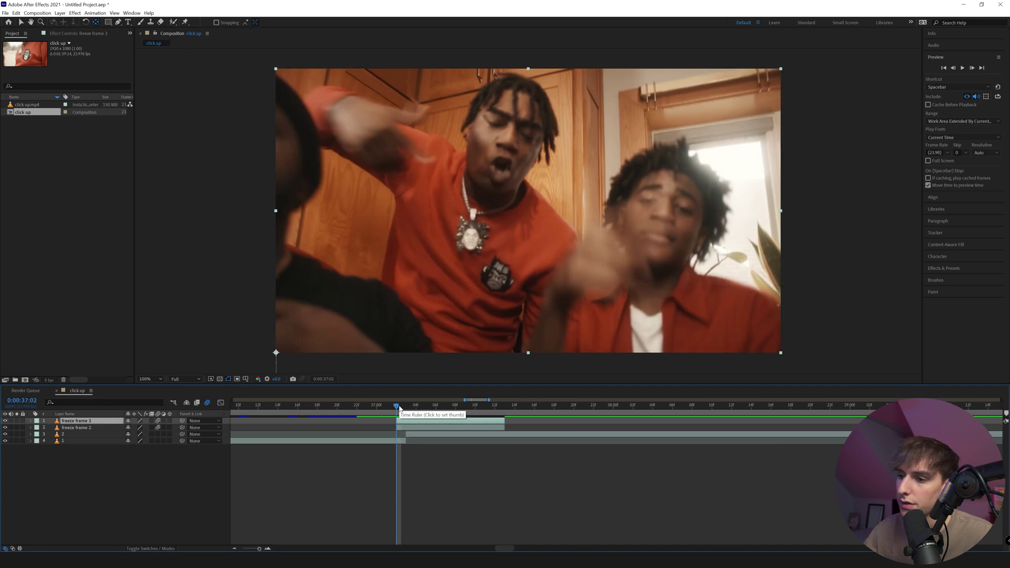
pyautogui.click(972, 68)
pyautogui.click(972, 68)
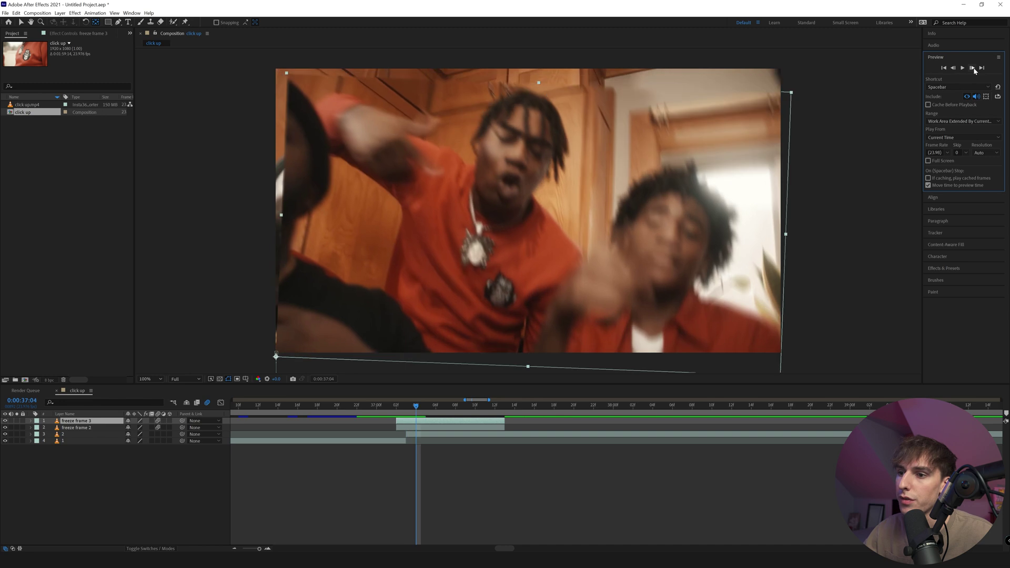
pyautogui.click(972, 68)
pyautogui.click(77, 427)
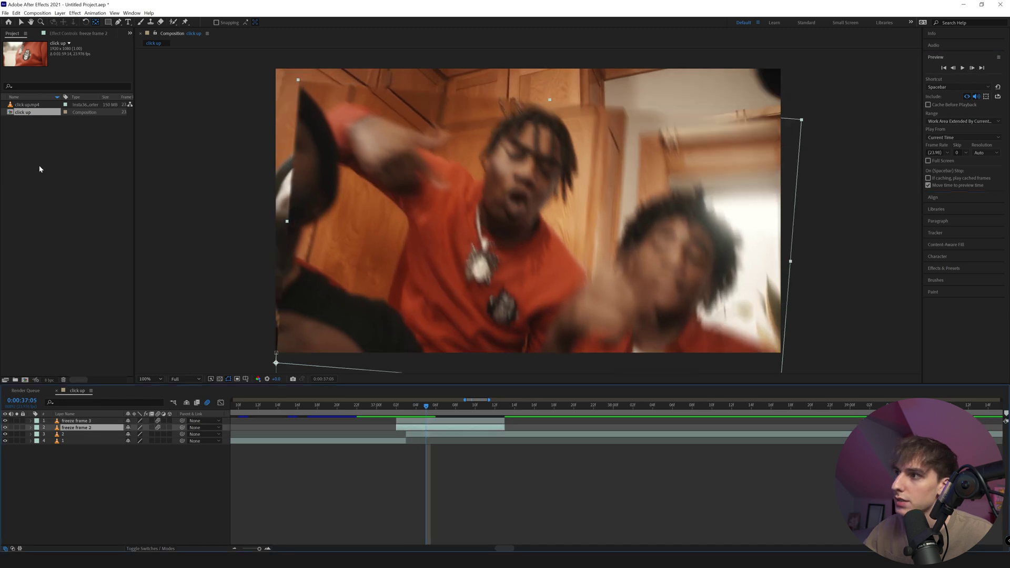
pyautogui.click(20, 22)
pyautogui.moveTo(405, 427); pyautogui.dragTo(374, 419)
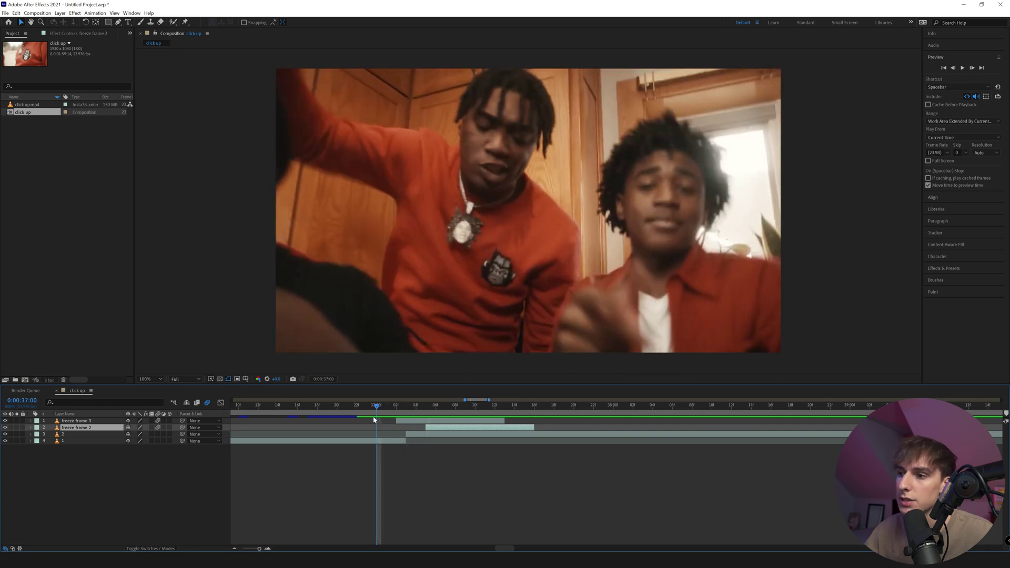
# - Play back the staggered freeze frames and shift the lower copy to start at 0:00:37:10
pyautogui.press('space')
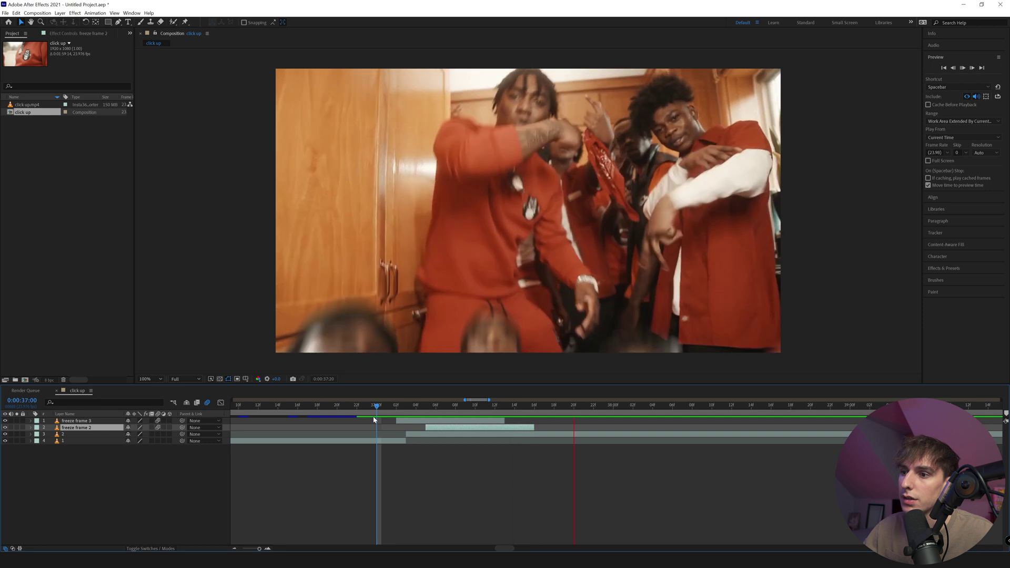
pyautogui.press('space')
pyautogui.click(417, 407)
pyautogui.moveTo(434, 428); pyautogui.dragTo(424, 426)
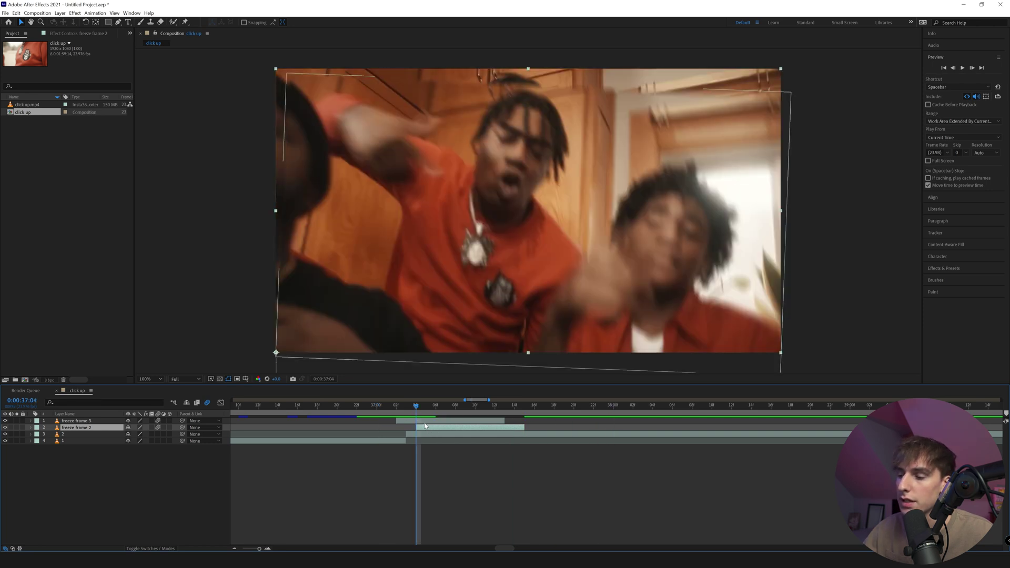
pyautogui.moveTo(432, 427); pyautogui.dragTo(492, 428)
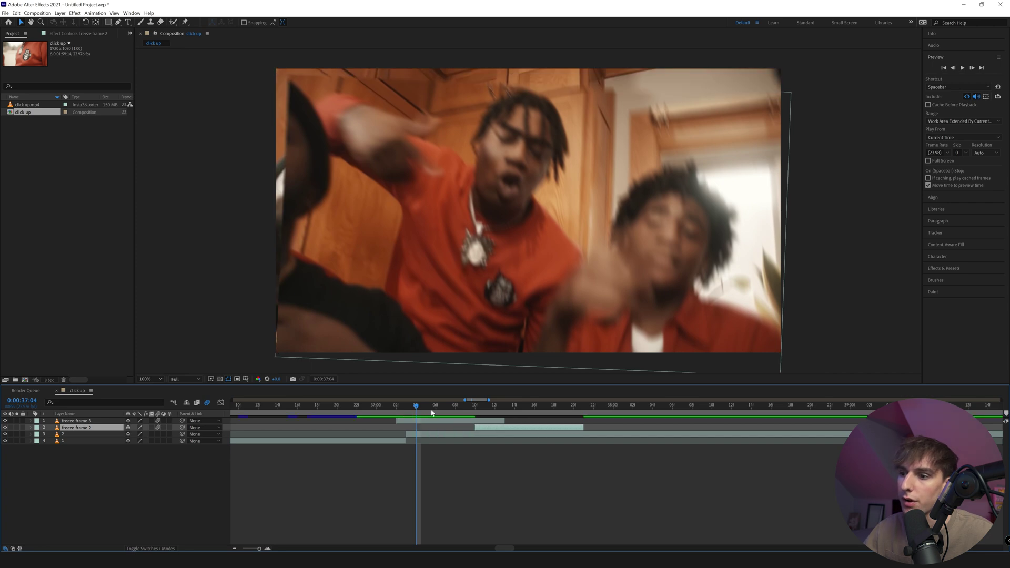
# - Play back and scrub through the transition to check the two staggered freeze frames
pyautogui.click(367, 408)
pyautogui.press('space')
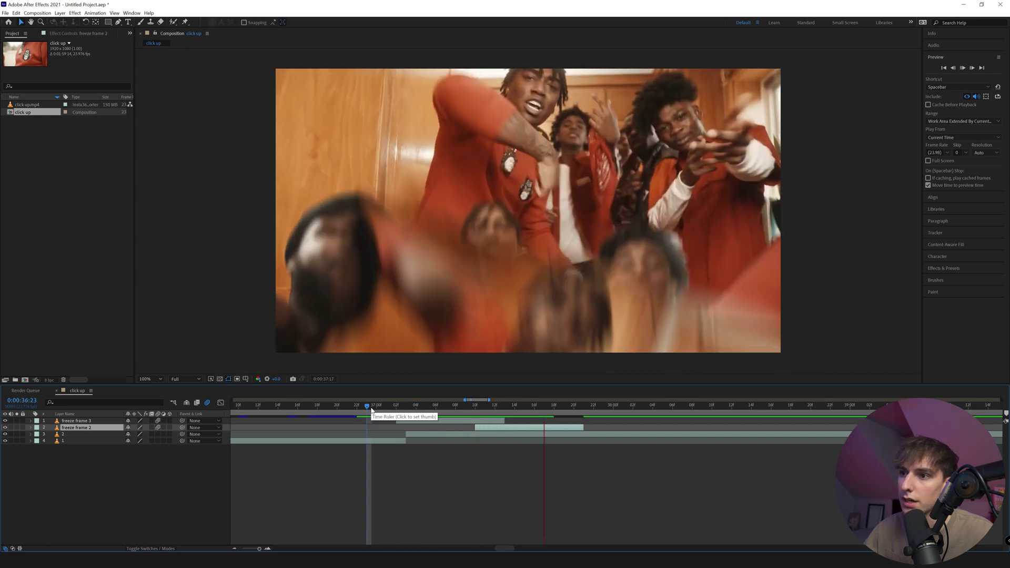
pyautogui.click(376, 406)
pyautogui.moveTo(376, 406); pyautogui.dragTo(469, 416)
pyautogui.press('space')
pyautogui.press('space')
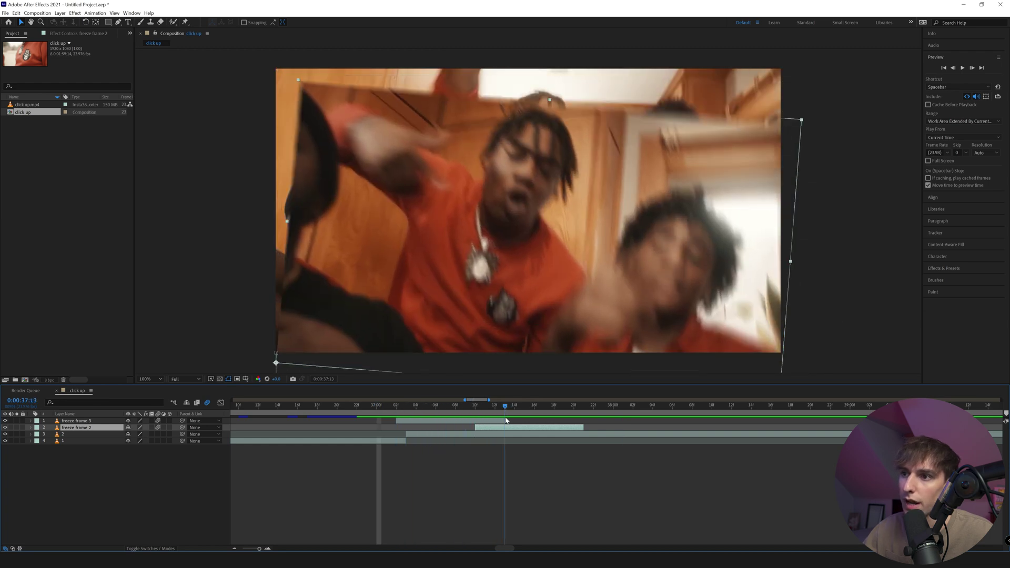
# - Move to 0:00:37:09 and delete the lower freeze frame layer
pyautogui.press('pageup')
pyautogui.press('pagedown')
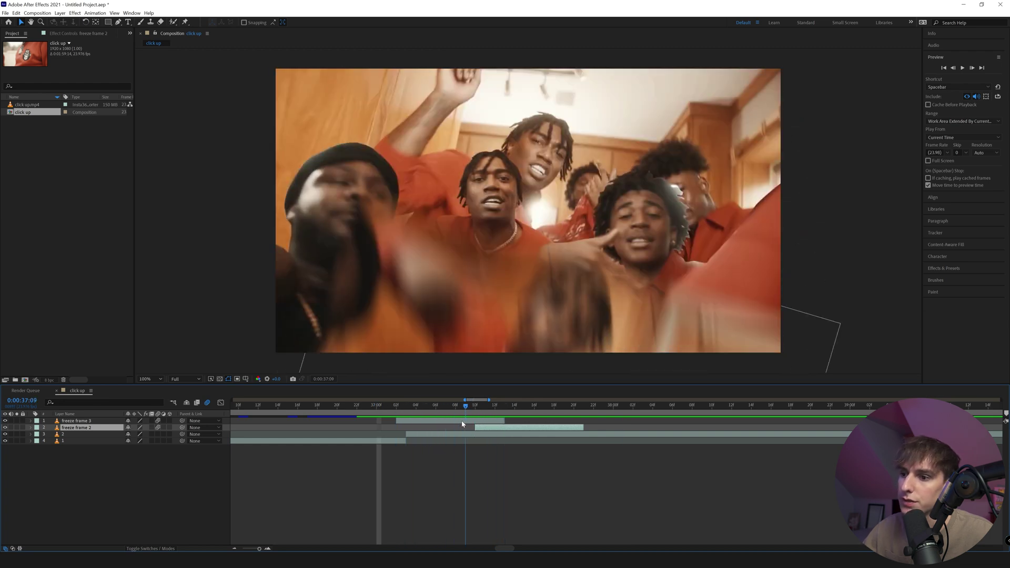
pyautogui.press('Delete')
# - Duplicate clip layer 2 and turn the upper copy into a freeze frame that starts at 0:00:37:09
pyautogui.click(489, 429)
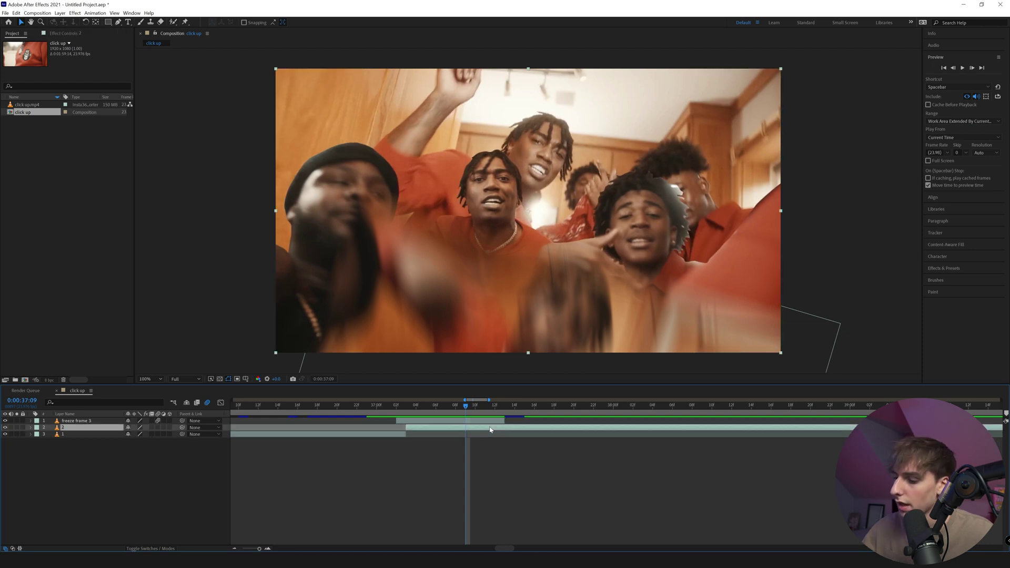
pyautogui.hotkey('ctrl', 'd')
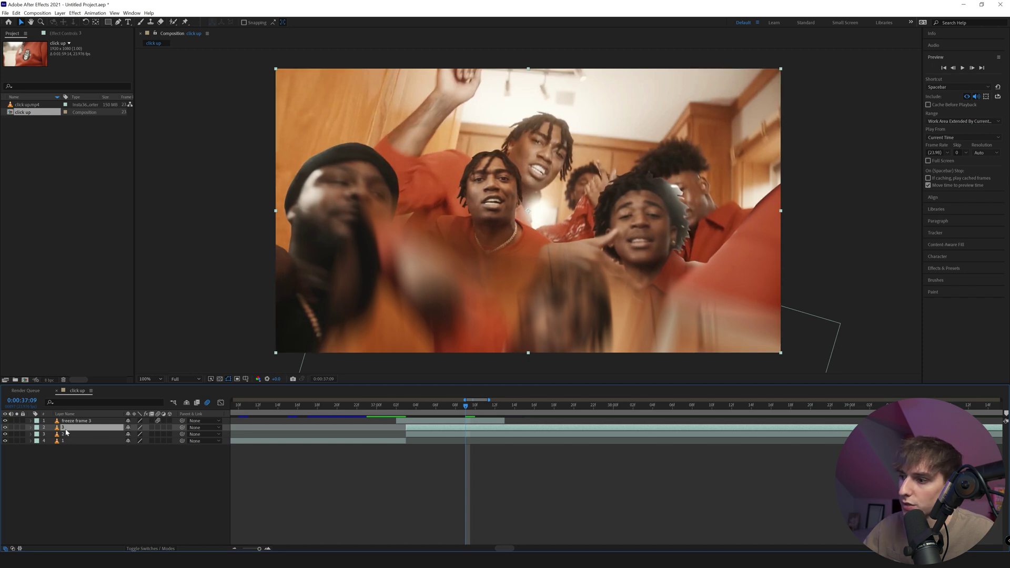
pyautogui.rightClick(467, 427)
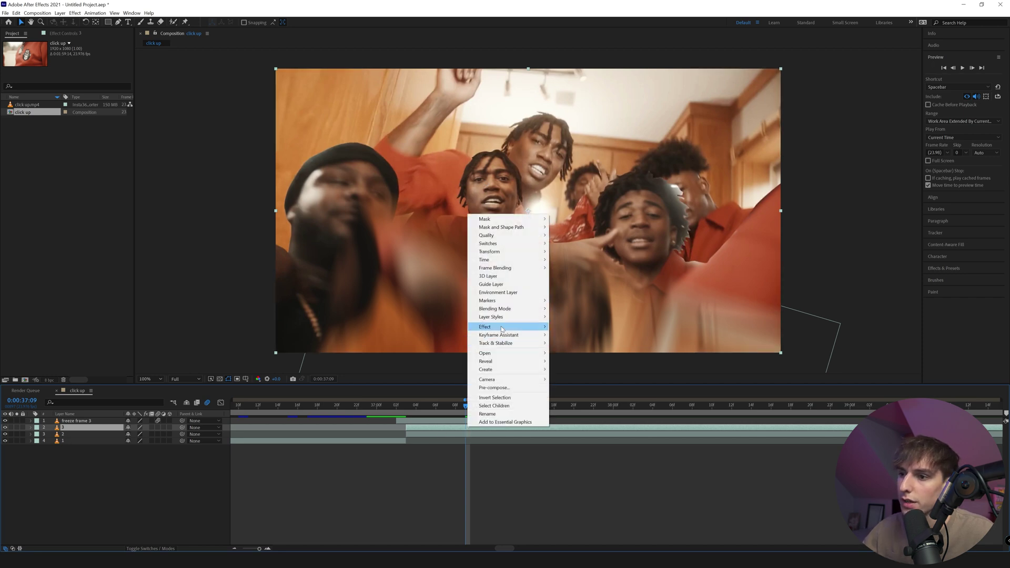
pyautogui.moveTo(505, 260)
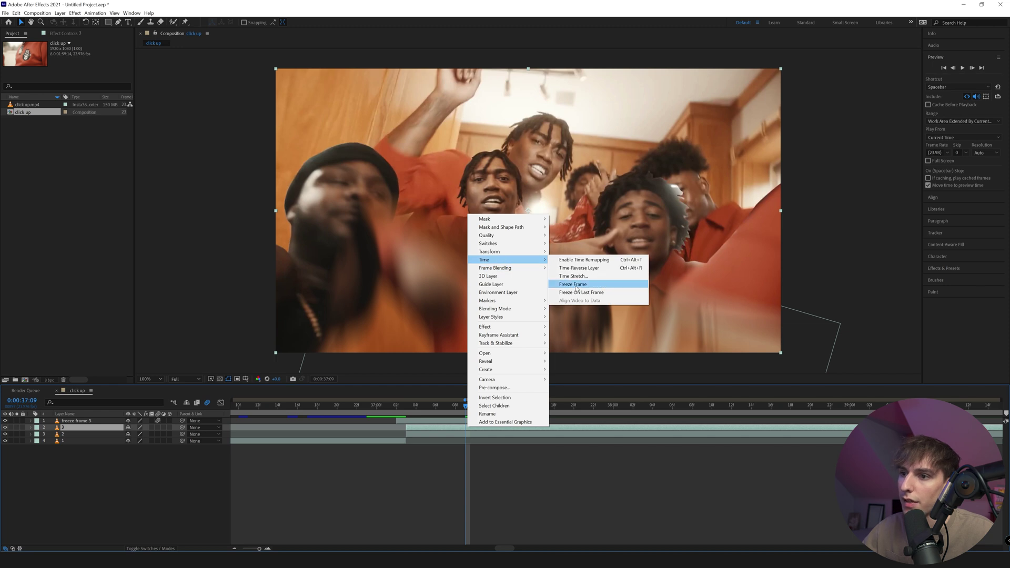
pyautogui.click(576, 286)
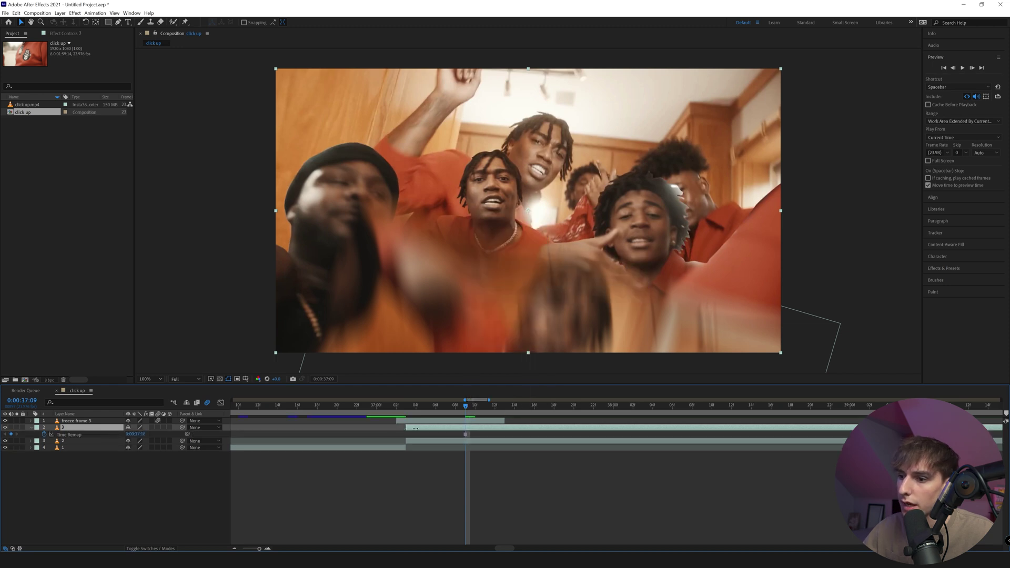
pyautogui.hotkey('alt', '[')
# - Copy the Position and Rotation keyframes from the top freeze frame layer onto the second freeze frame layer, starting at 0:00:37:09
pyautogui.click(40, 422)
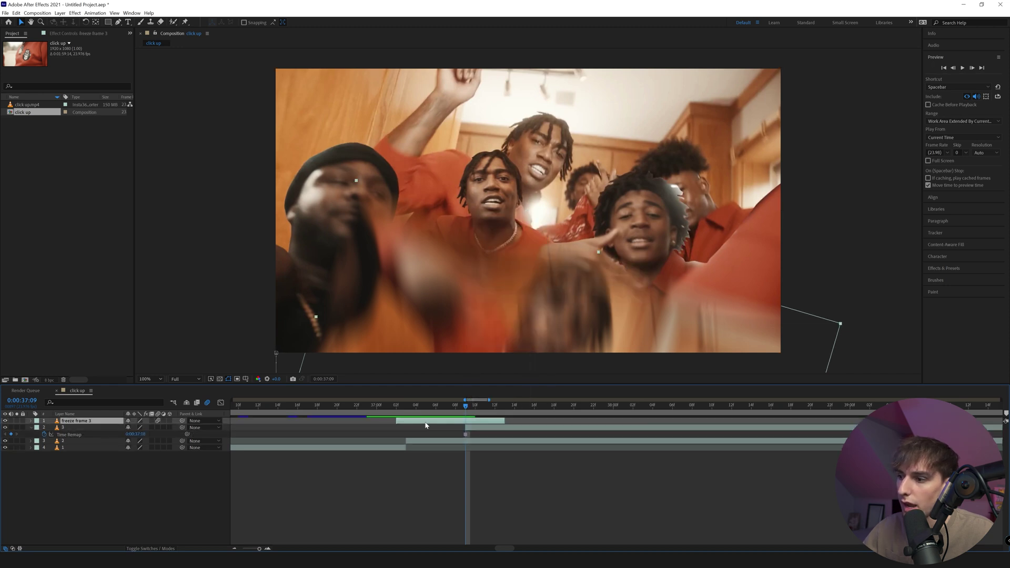
pyautogui.click(31, 421)
pyautogui.click(39, 435)
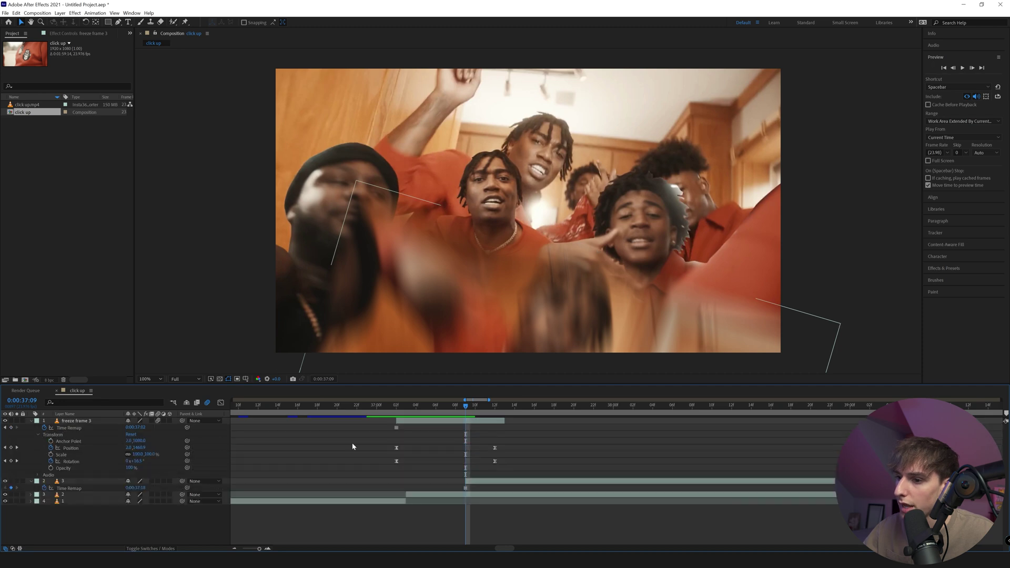
pyautogui.moveTo(525, 444); pyautogui.dragTo(405, 463)
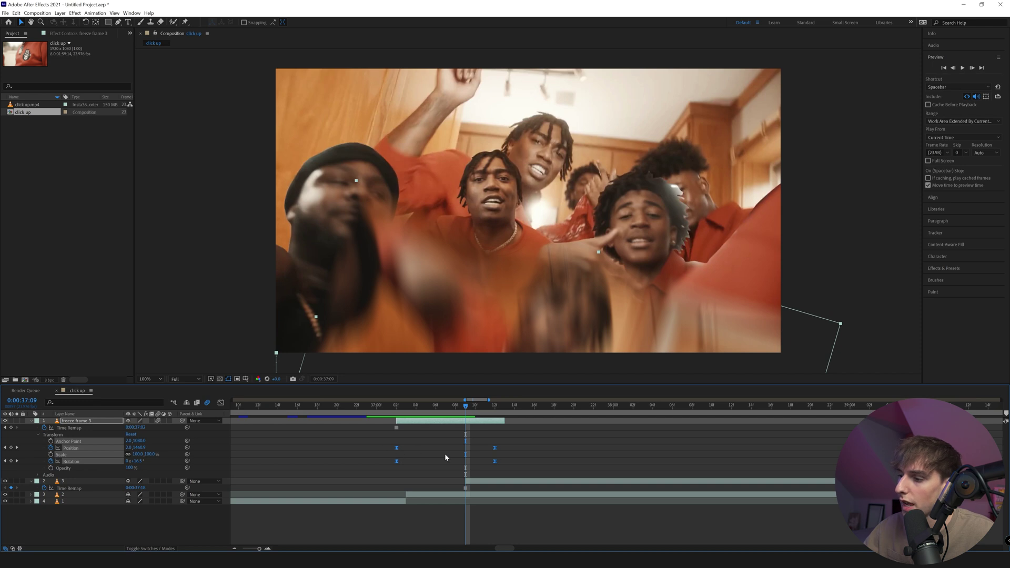
pyautogui.click(478, 481)
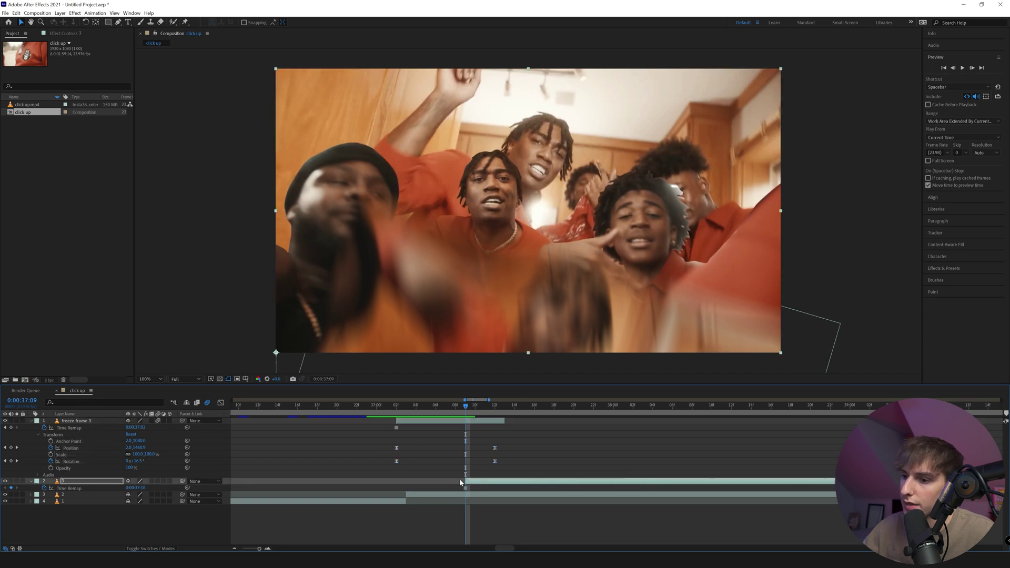
pyautogui.click(32, 421)
pyautogui.hotkey('ctrl', 'v')
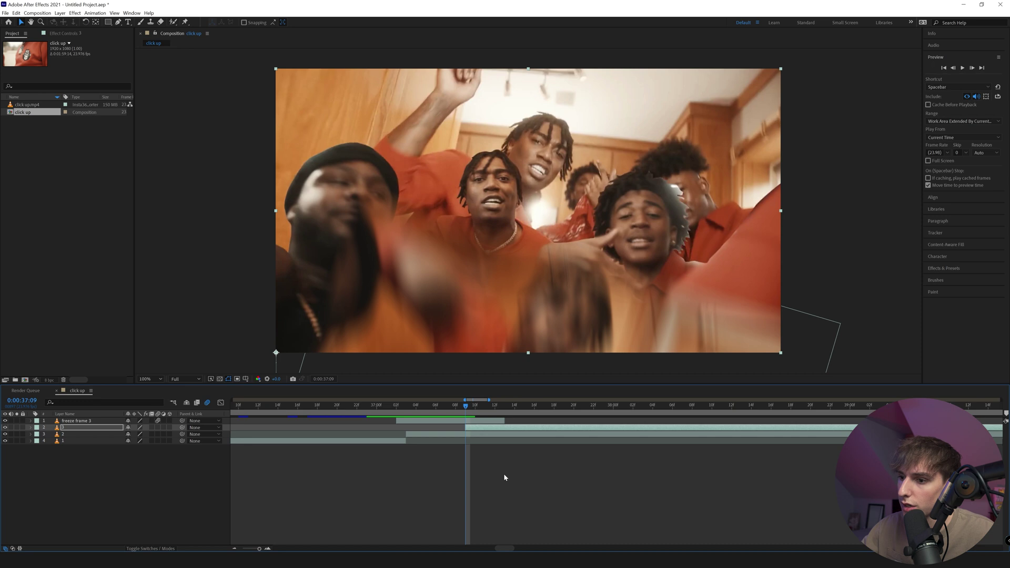
# - Scrub through the second freeze frame's fall and enable motion blur for that layer
pyautogui.moveTo(465, 408); pyautogui.dragTo(514, 415)
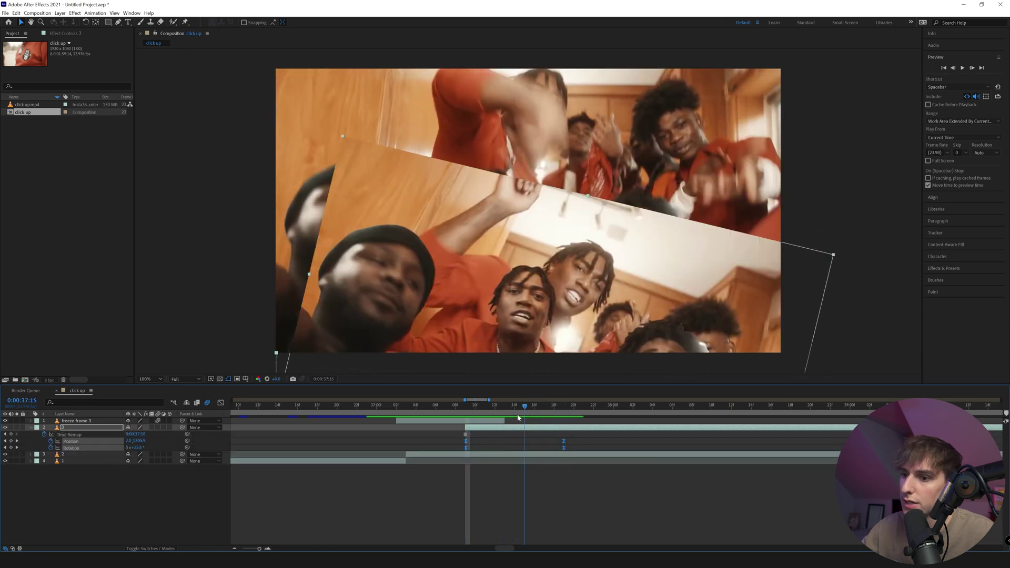
pyautogui.click(158, 427)
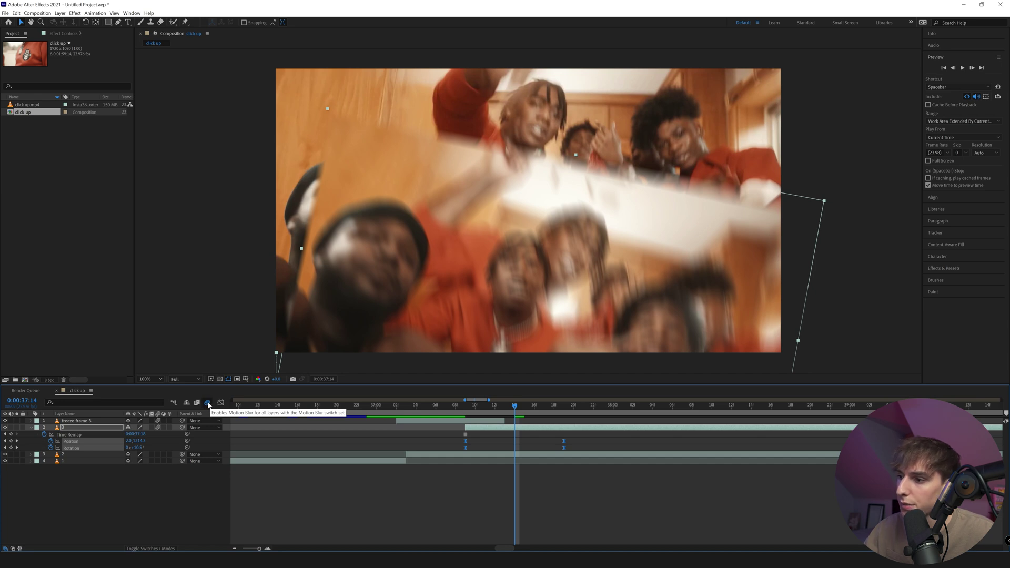
pyautogui.click(207, 403)
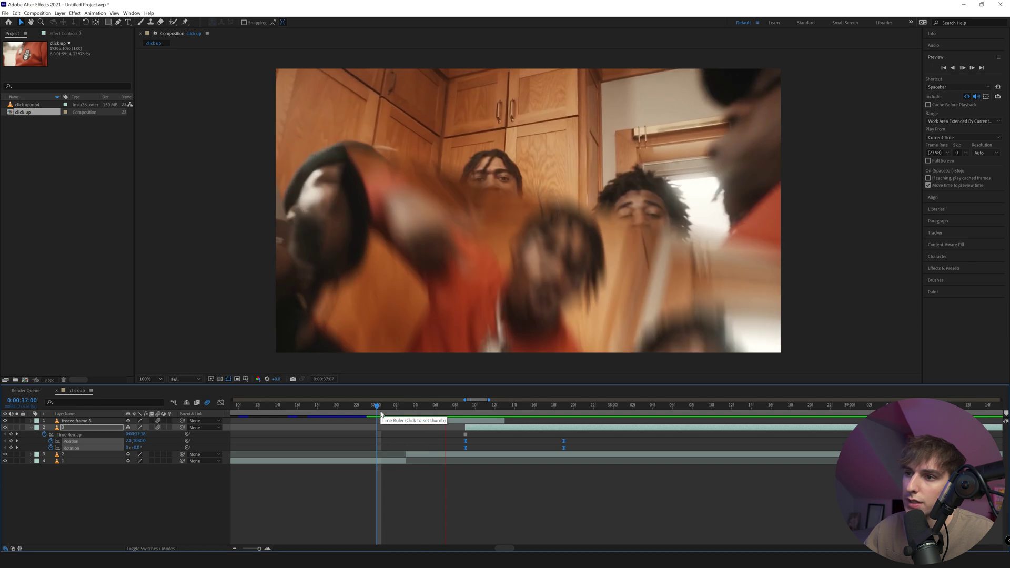
# - Play back the transition several times from around 0:00:37:00 to check both falling freeze frames with motion blur
pyautogui.click(381, 413)
pyautogui.press('space')
pyautogui.press('space')
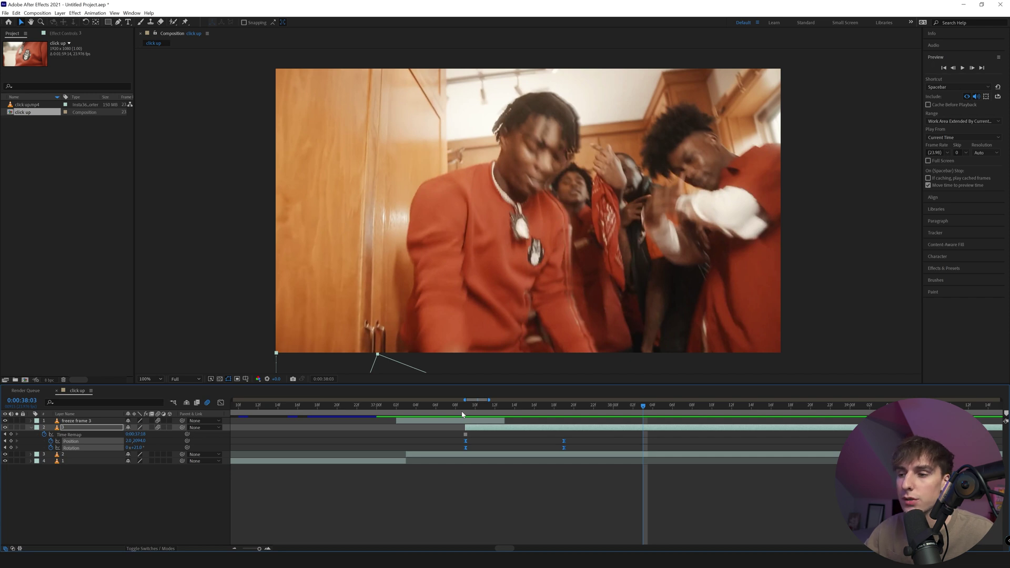
pyautogui.moveTo(452, 412); pyautogui.dragTo(349, 413)
pyautogui.press('space')
pyautogui.press('space')
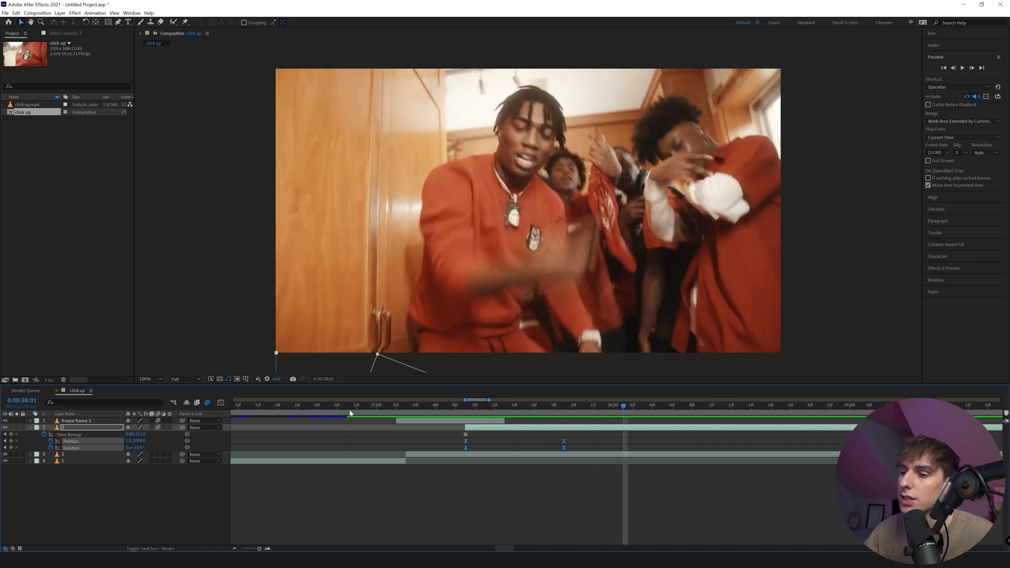
pyautogui.moveTo(365, 414); pyautogui.dragTo(391, 421)
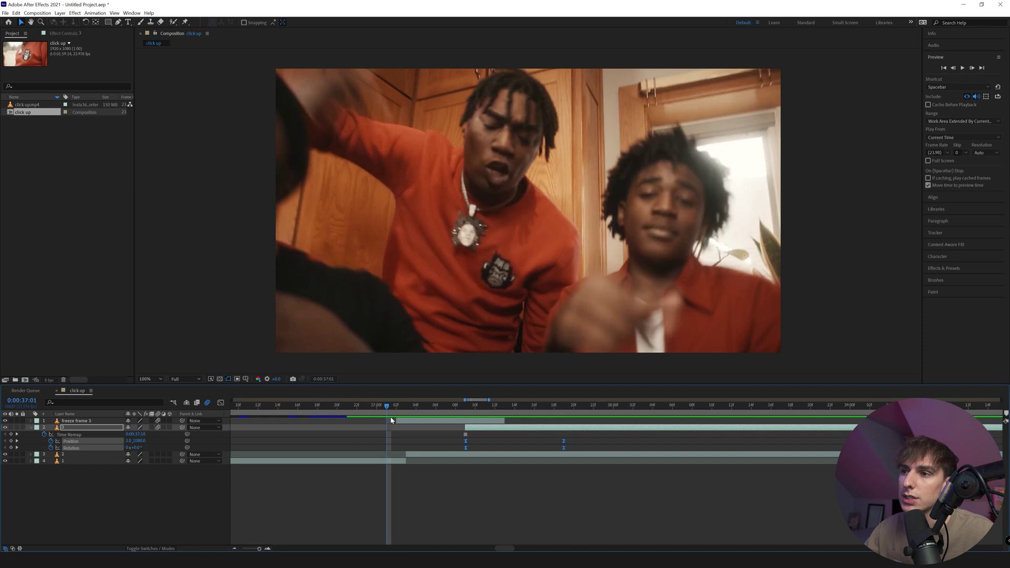
pyautogui.press('space')
pyautogui.press('space')
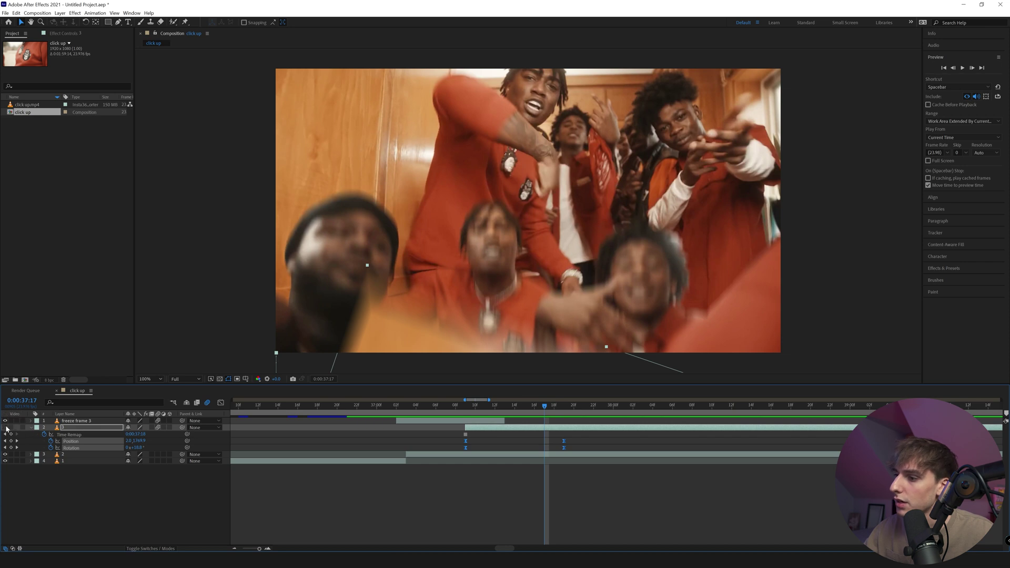
# - Hide the second freeze frame layer, scrub through the single-layer transition, and play back the composition from 0:00:32:06
pyautogui.click(6, 428)
pyautogui.moveTo(501, 409); pyautogui.dragTo(476, 411)
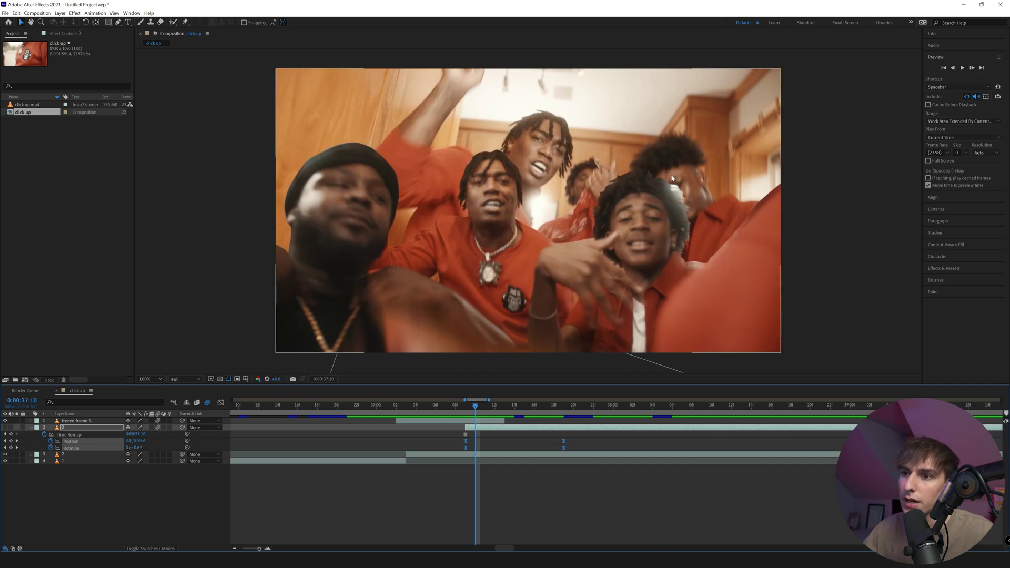
pyautogui.moveTo(475, 408); pyautogui.dragTo(636, 415)
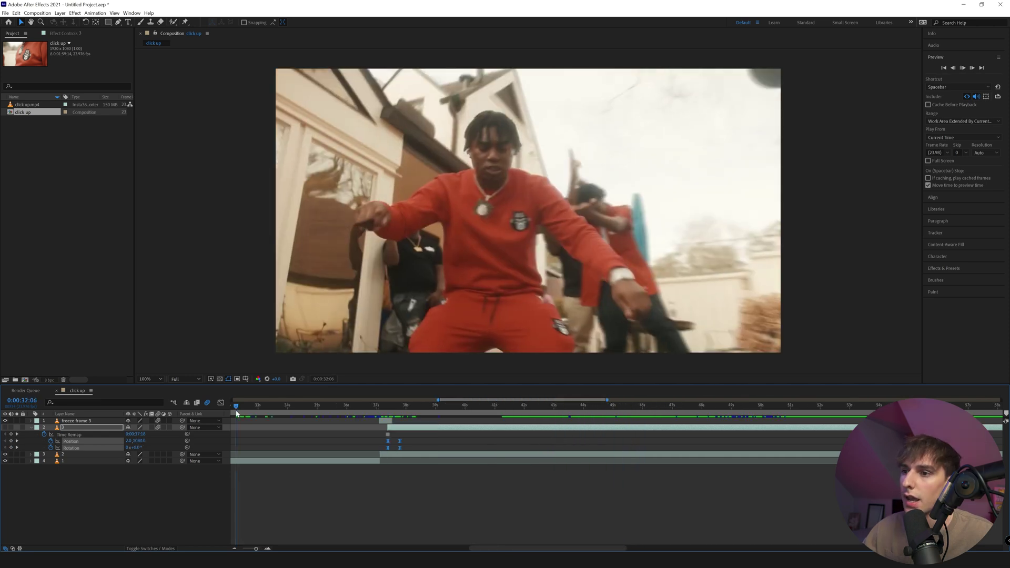
pyautogui.press('space')
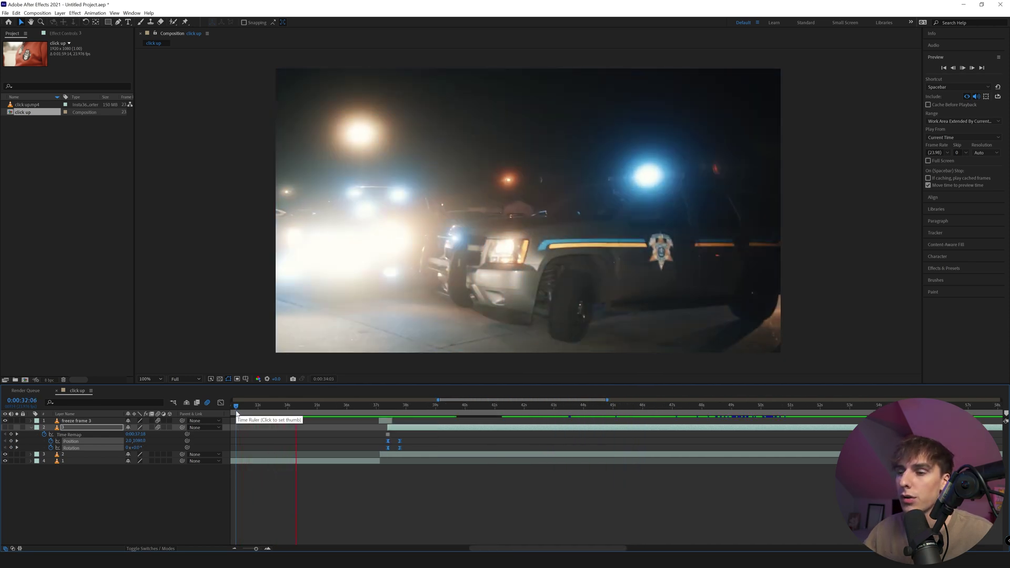